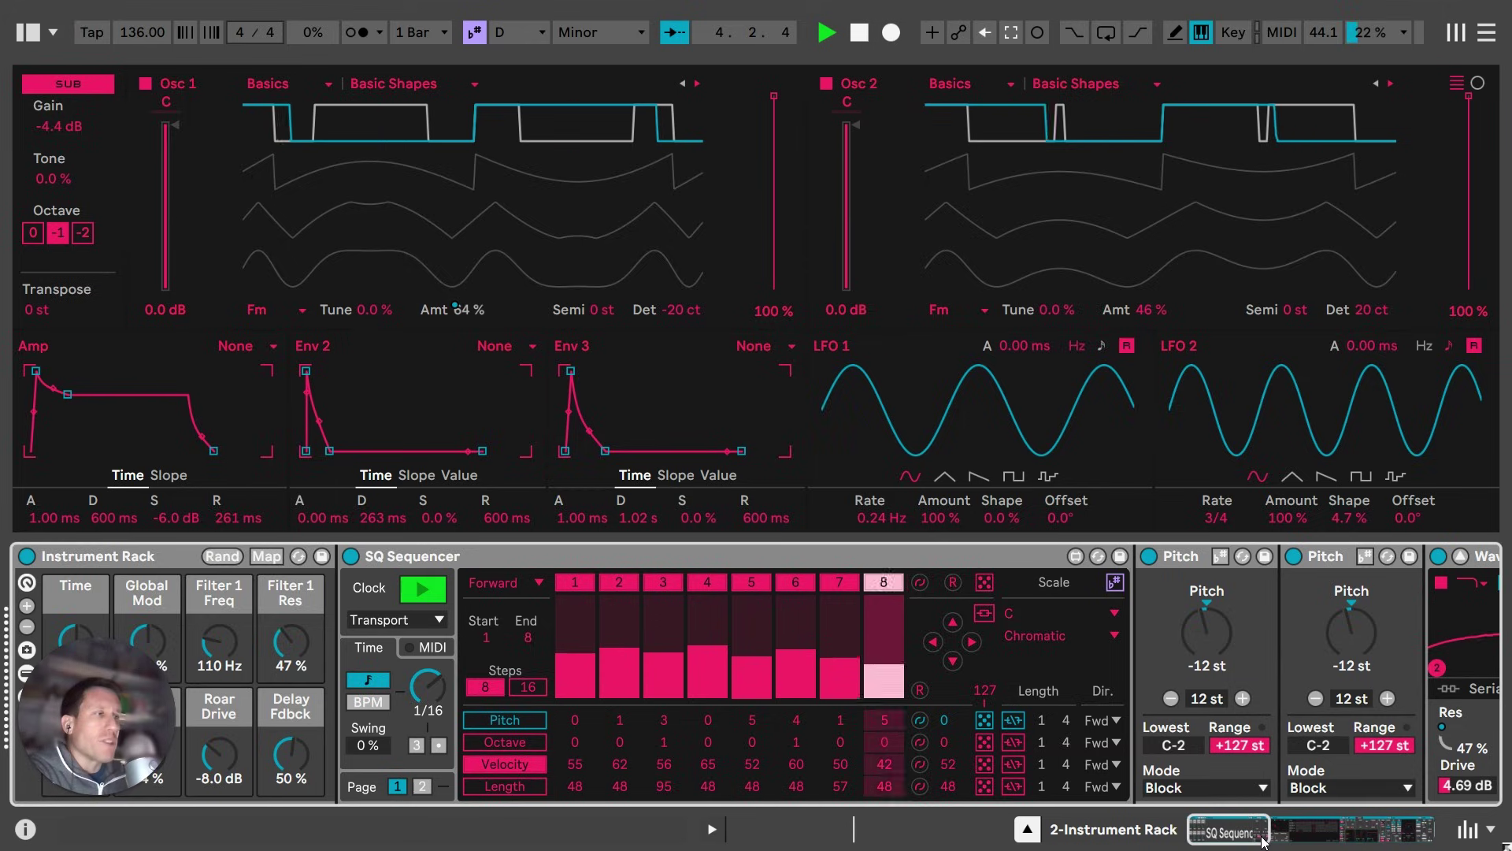
Scroll along the device chain and select the Delay device to inspect it
mouse_move(1261, 841)
left_mouse_down()
mouse_move(1355, 842)
mouse_move(1261, 841)
left_mouse_up()
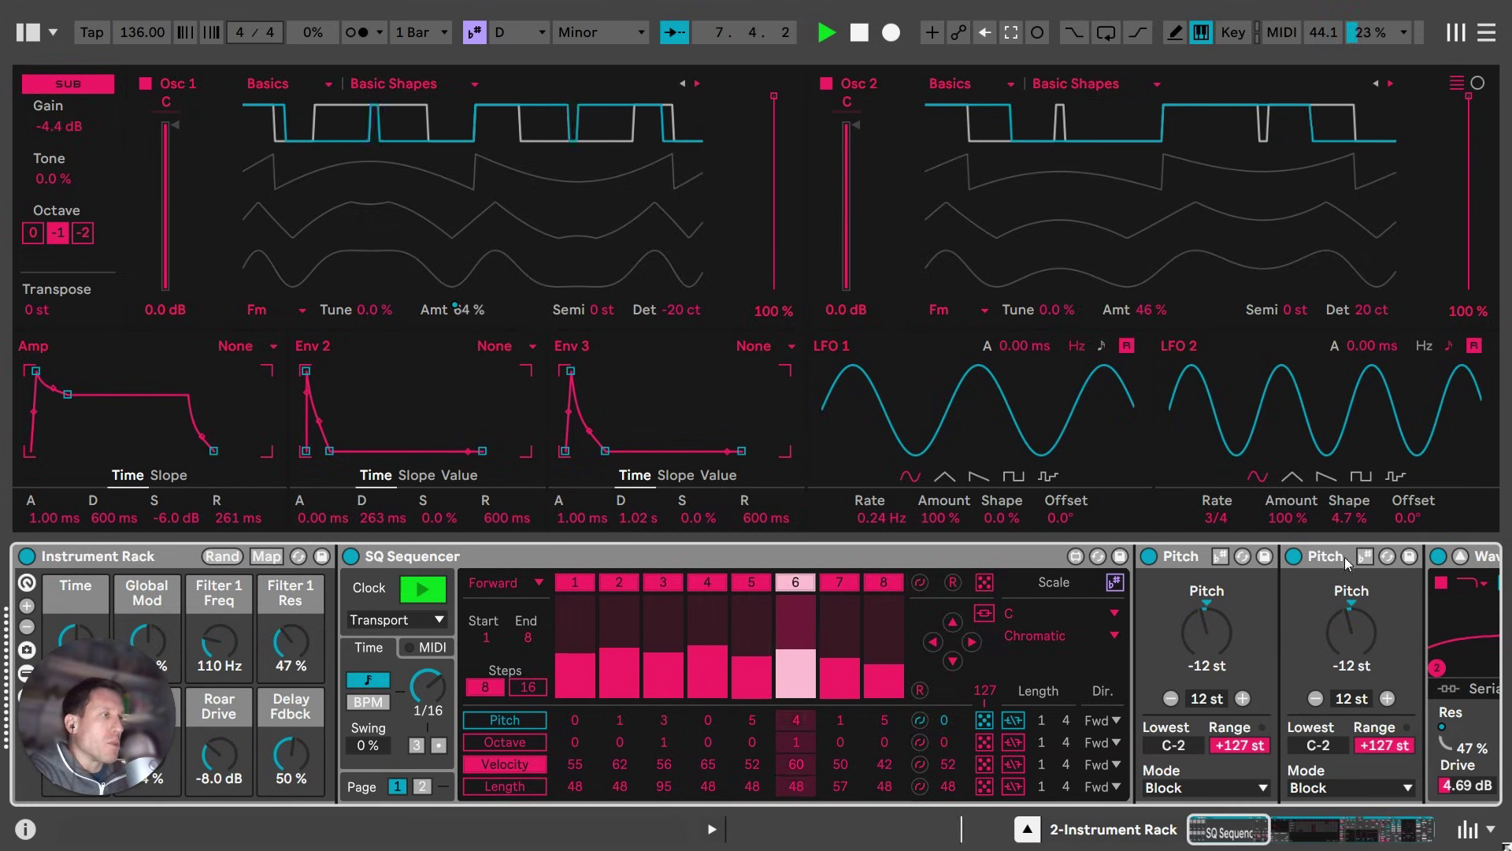
left_click_drag(1276, 841, 1420, 841)
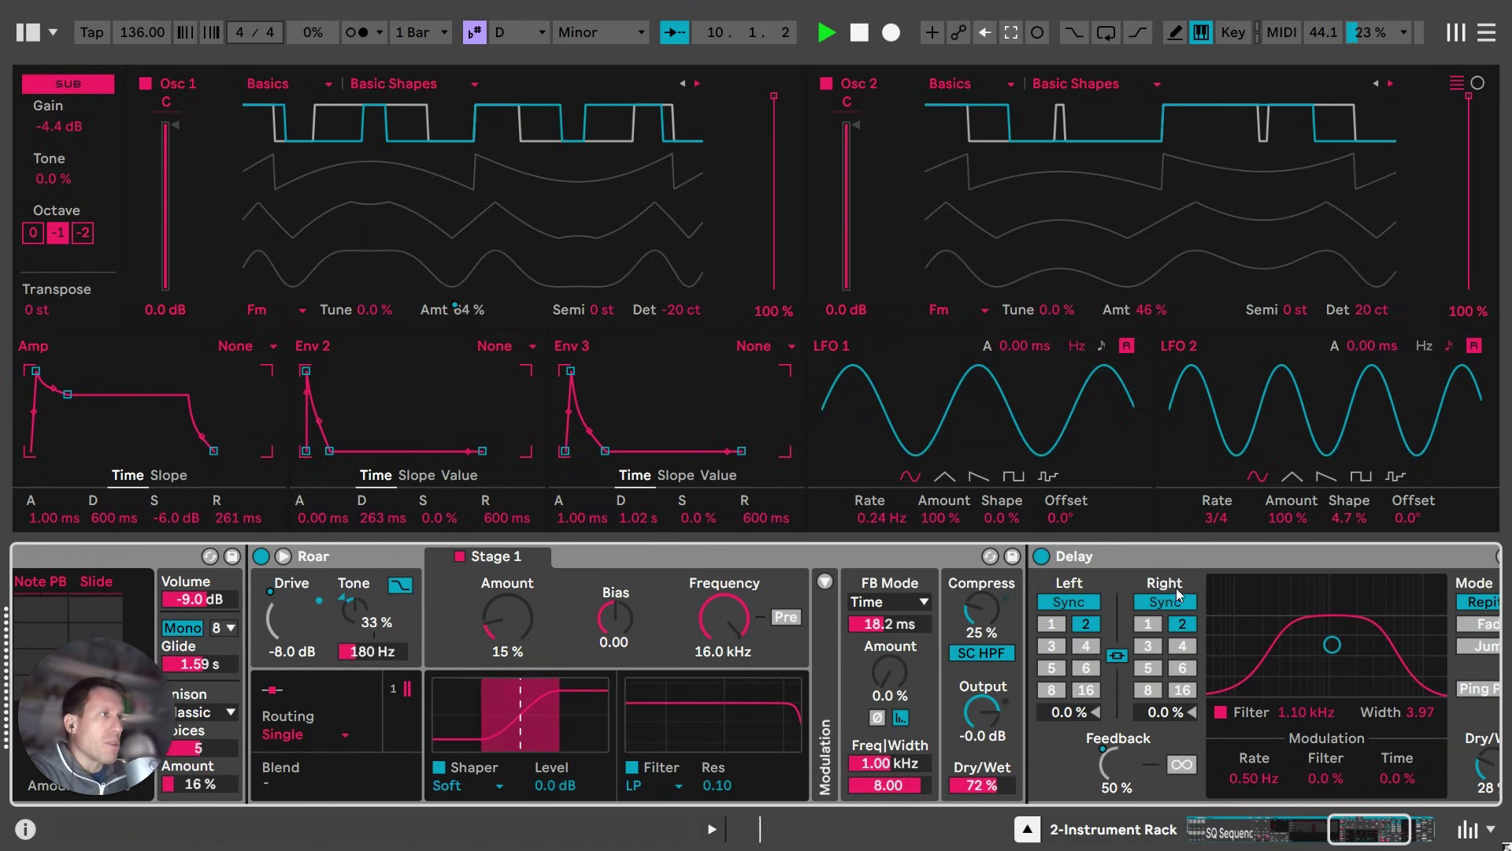
left_click(1172, 559)
left_click_drag(1370, 836, 1392, 836)
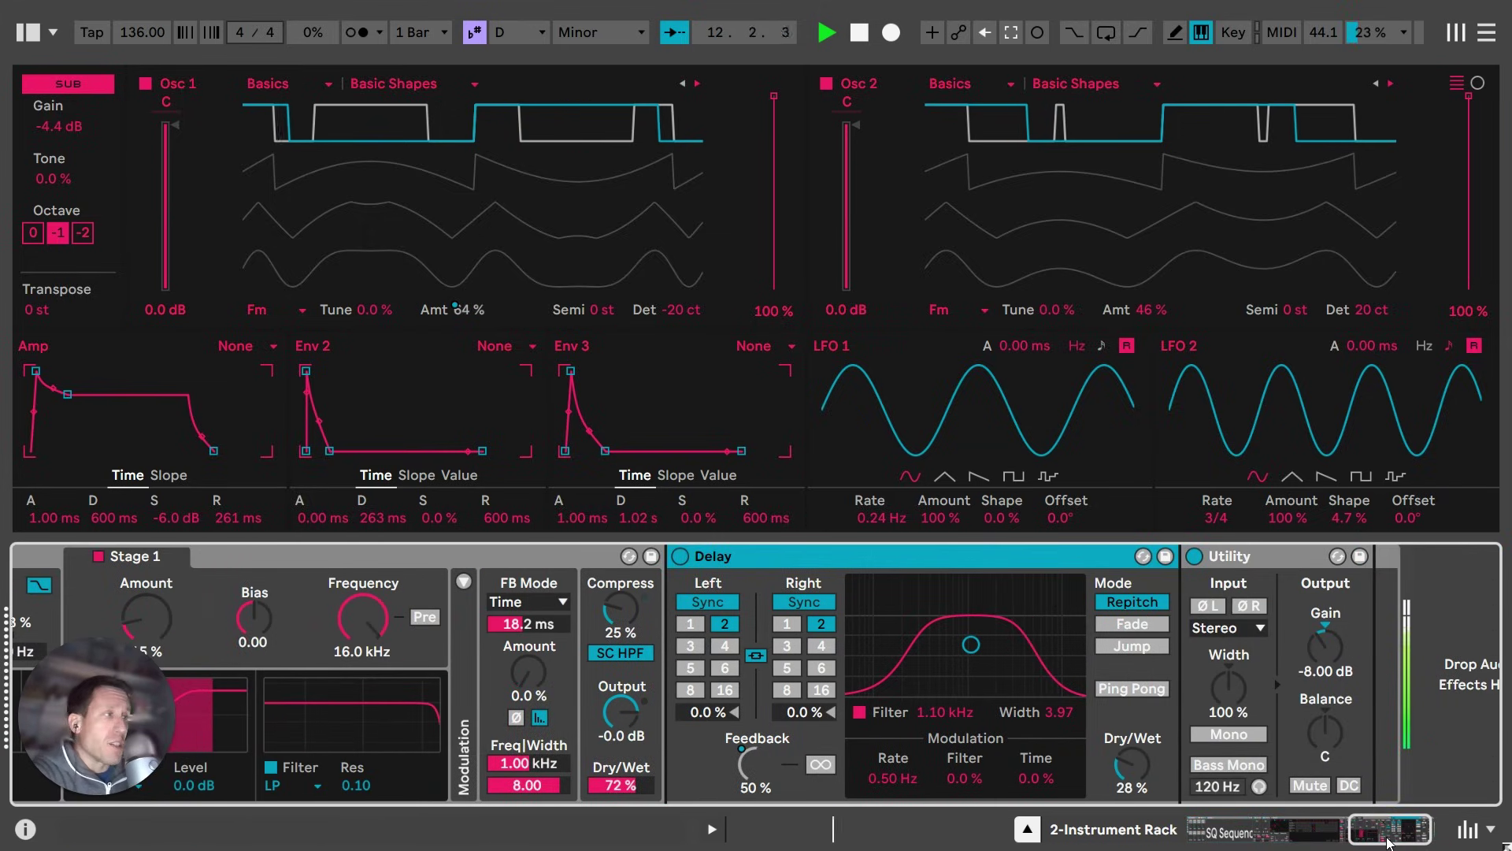
left_click_drag(1380, 837, 1093, 825)
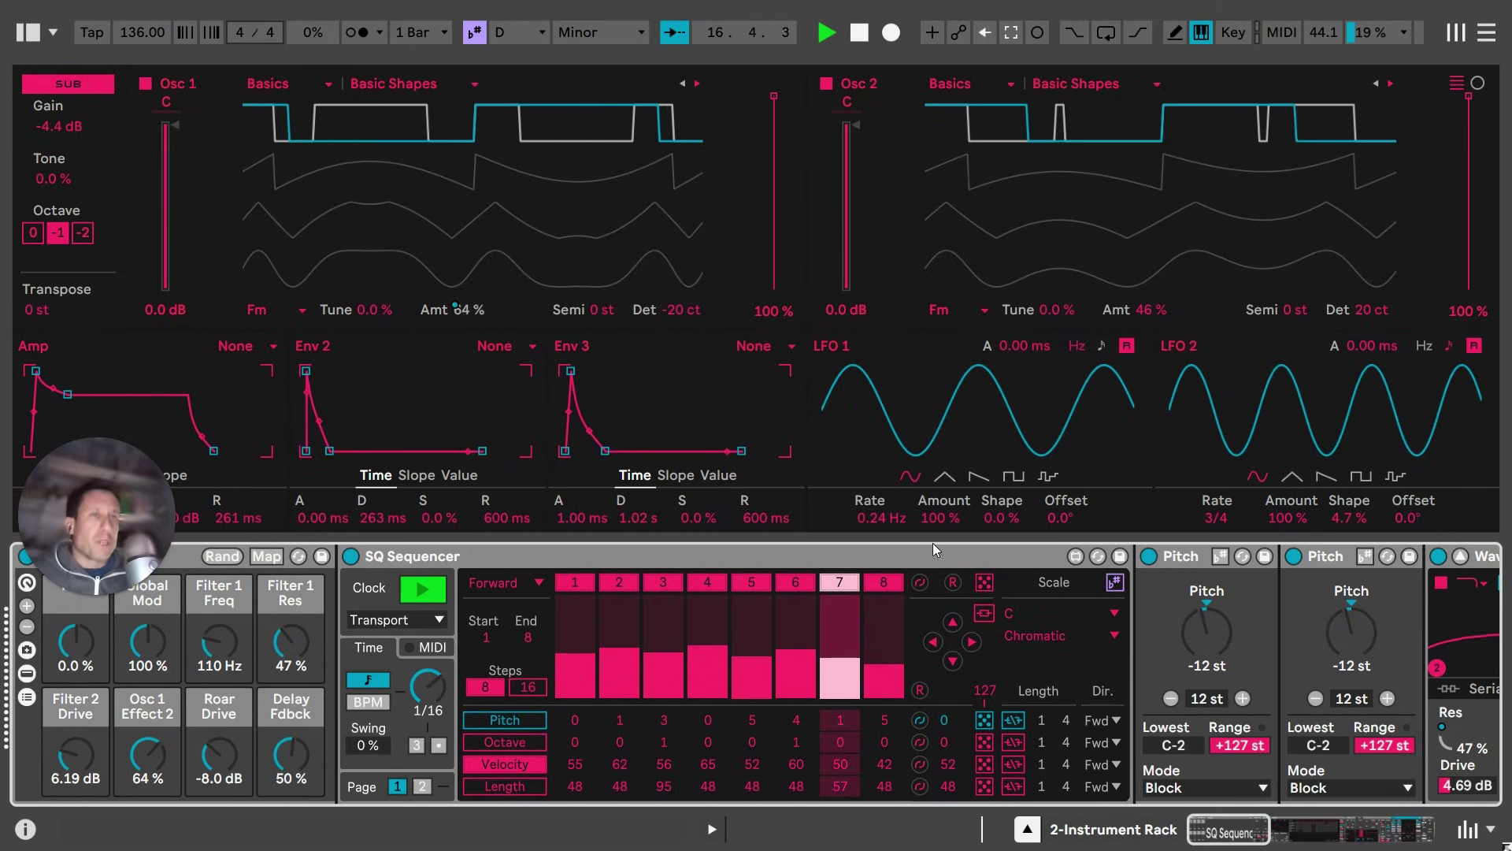
Select the SQ Sequencer device, briefly checking the first Pitch device
left_click(617, 555)
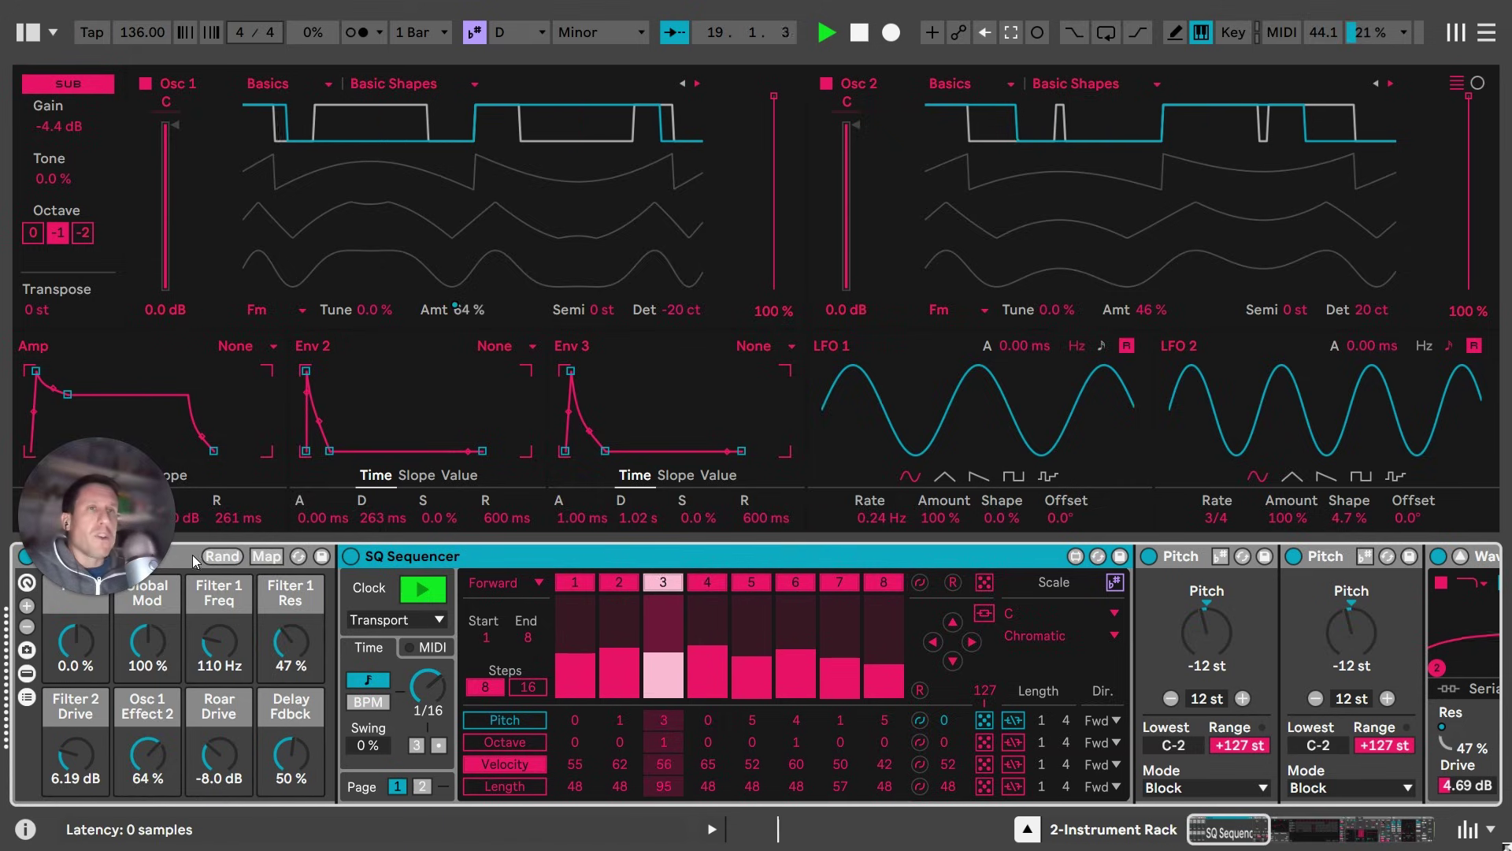
mouse_move(172, 562)
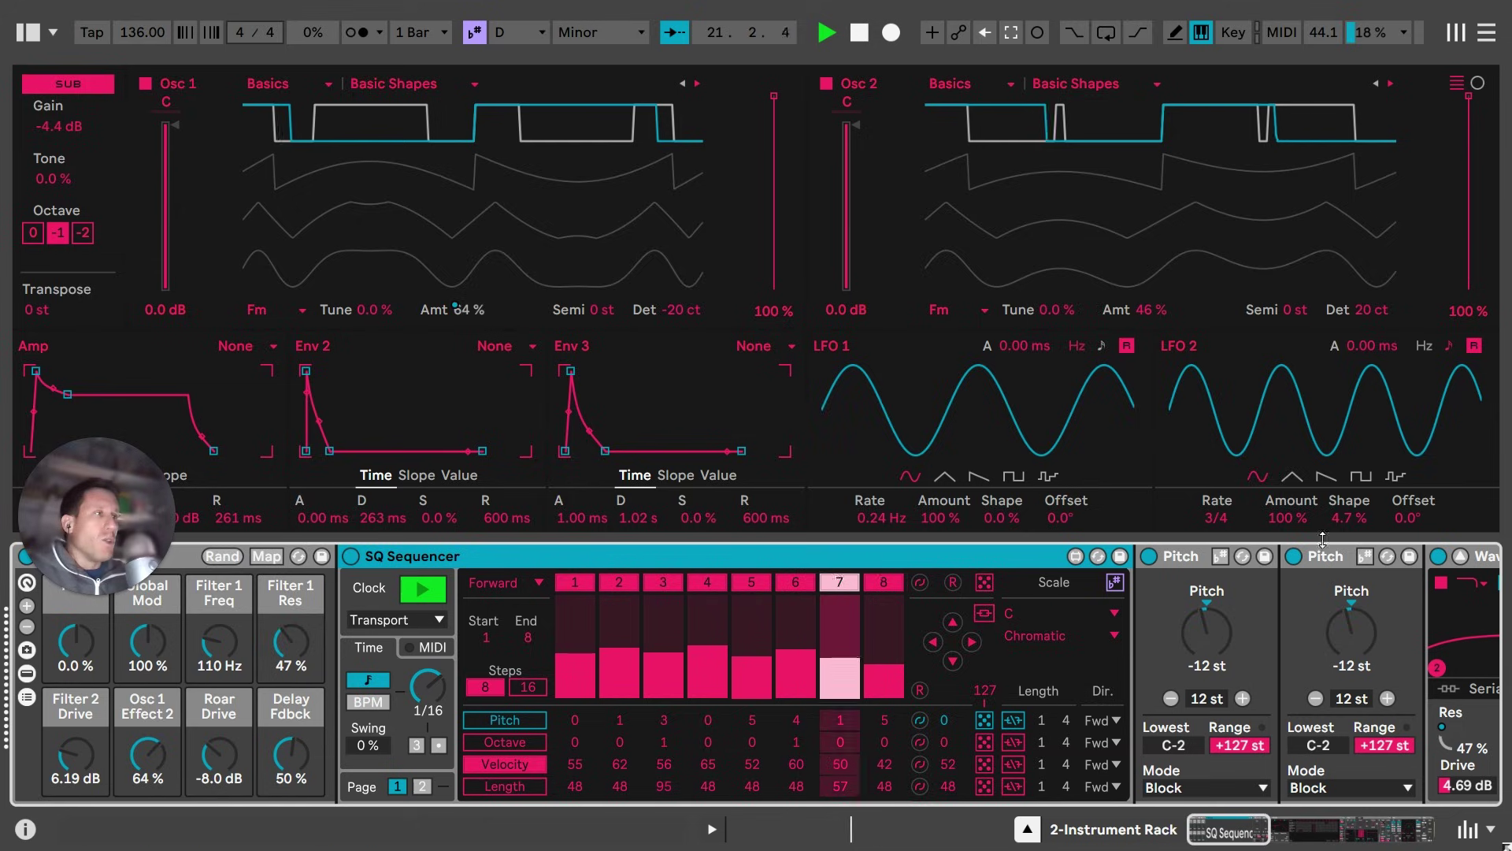
left_click(1185, 561)
left_click(972, 560)
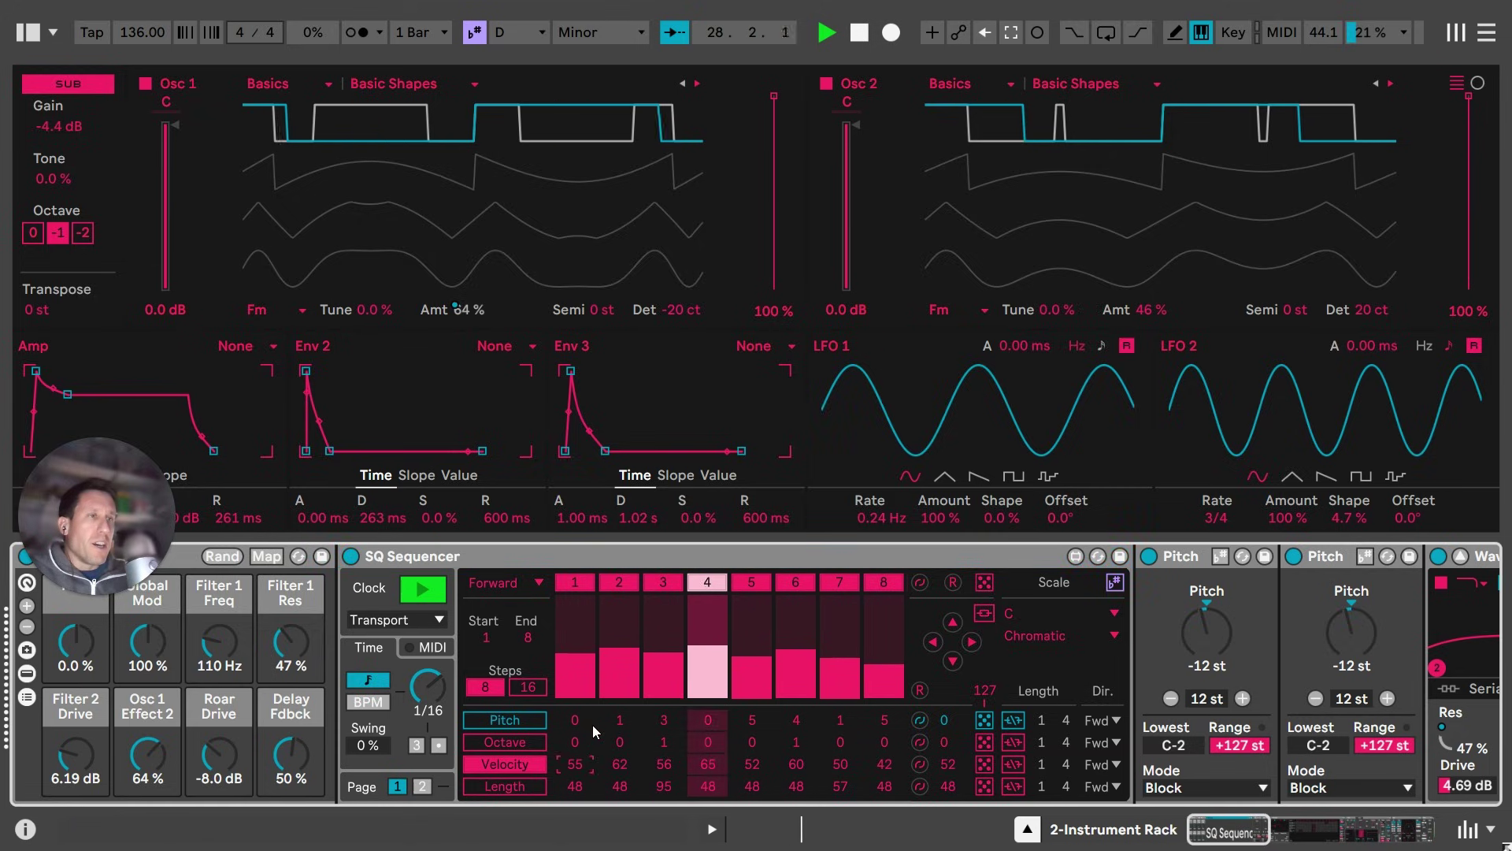
Switch the SQ Sequencer step bars through pitch, octave and velocity values
left_click(617, 720)
left_click(508, 721)
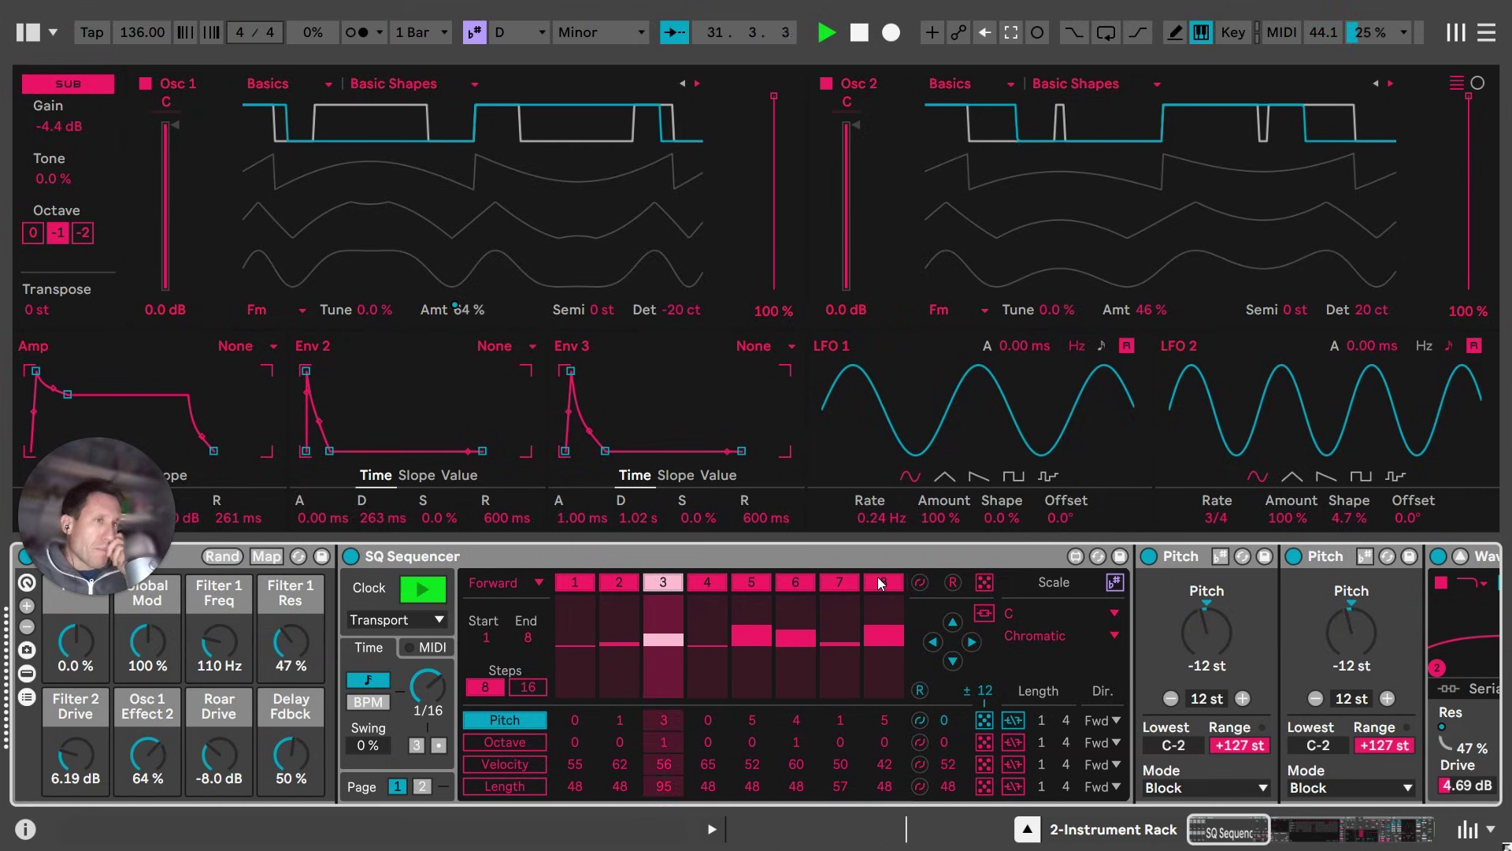
left_click(508, 743)
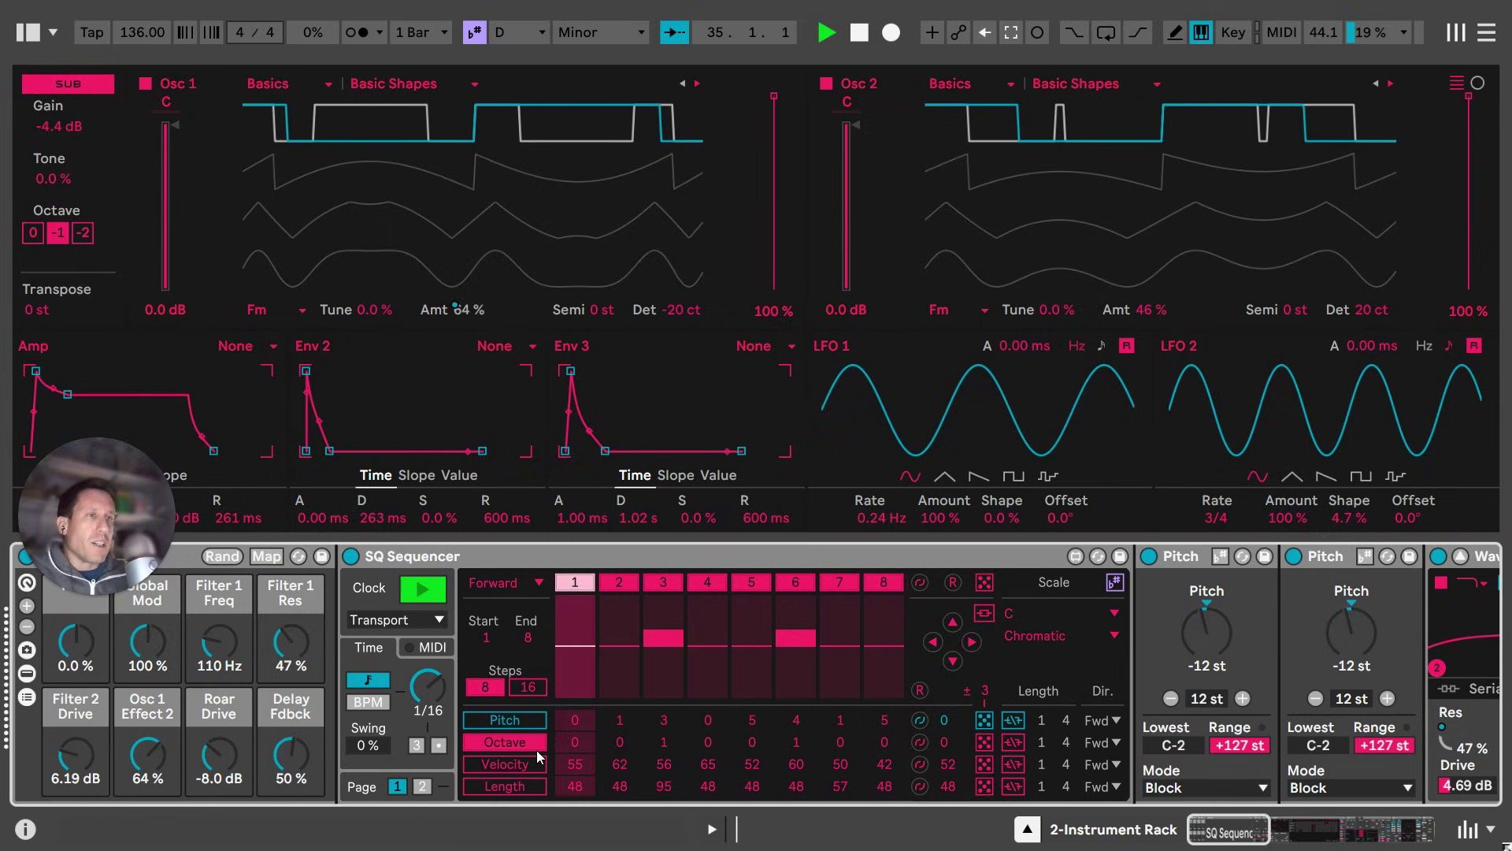
left_click(506, 764)
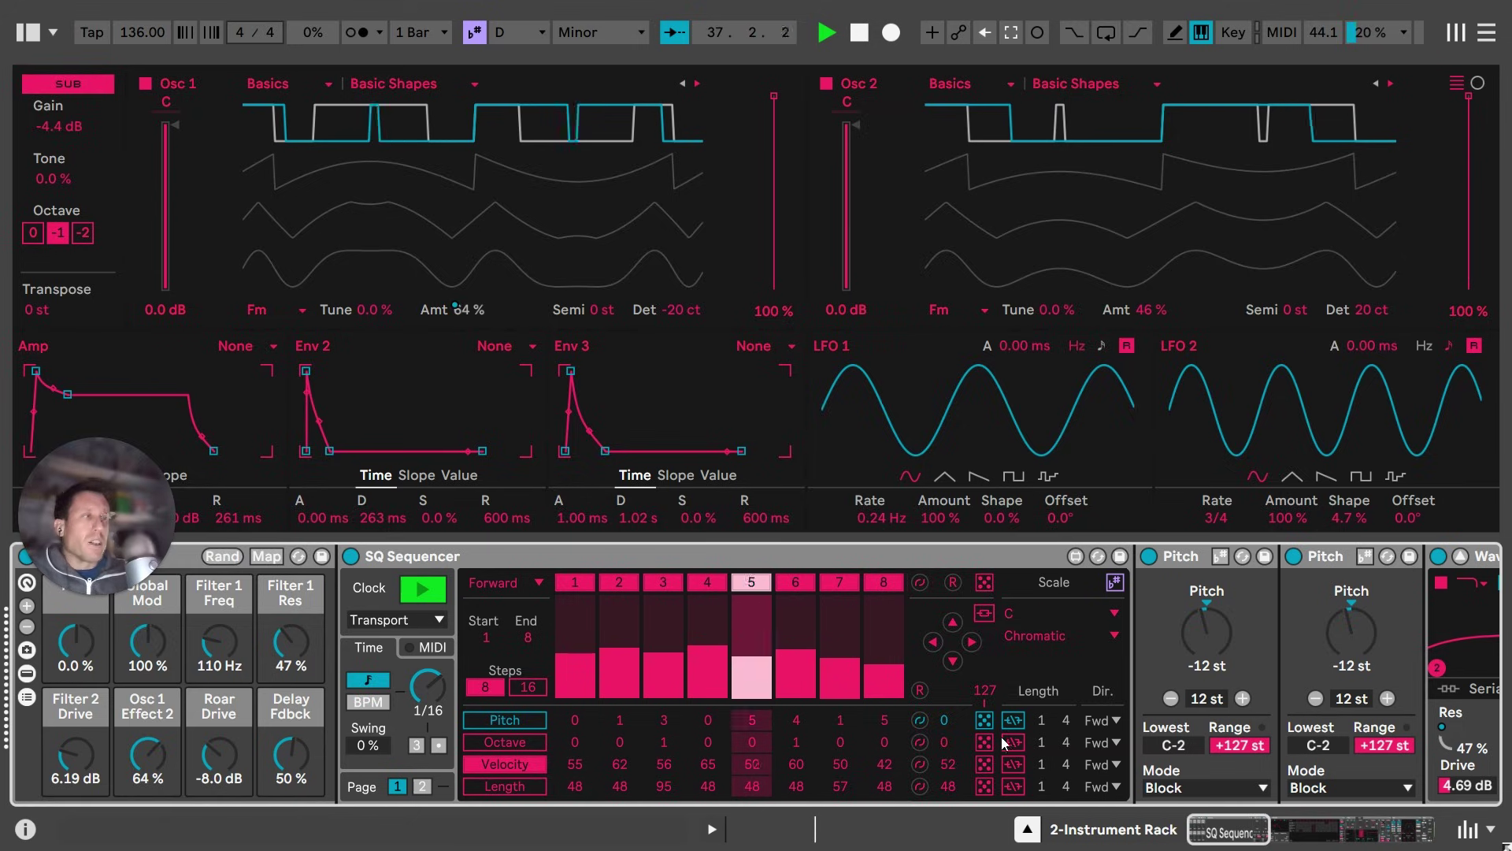
Select Wavetable and position its velocity mod matrix (FM 53, 100, Filter 84) beside Roar
left_click(1256, 833)
mouse_move(1257, 834)
left_mouse_down()
mouse_move(1276, 833)
mouse_move(1247, 835)
left_mouse_up()
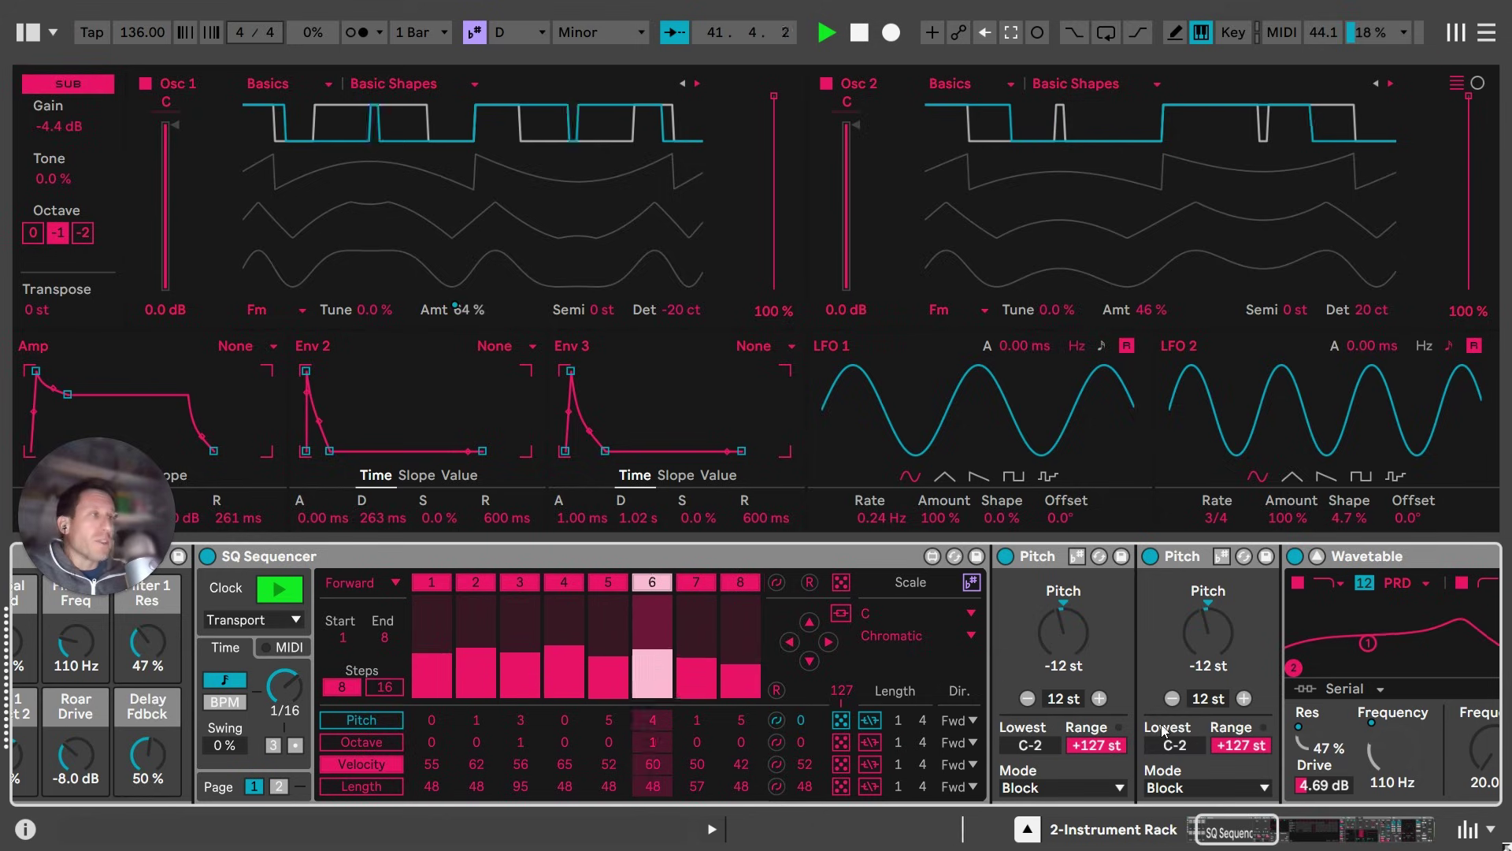
left_click_drag(1239, 837, 1286, 843)
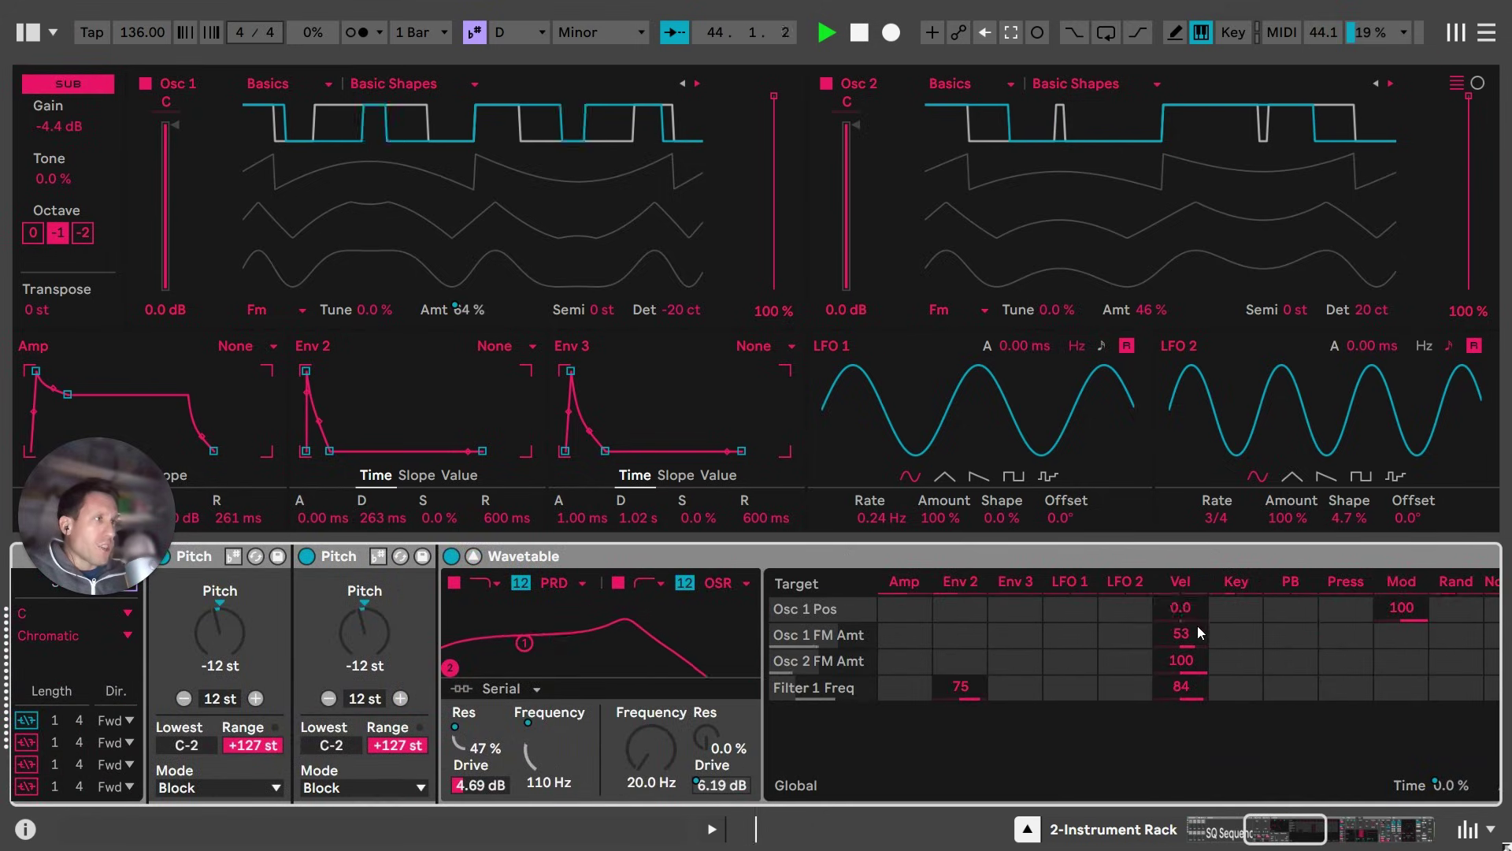
left_click(1192, 564)
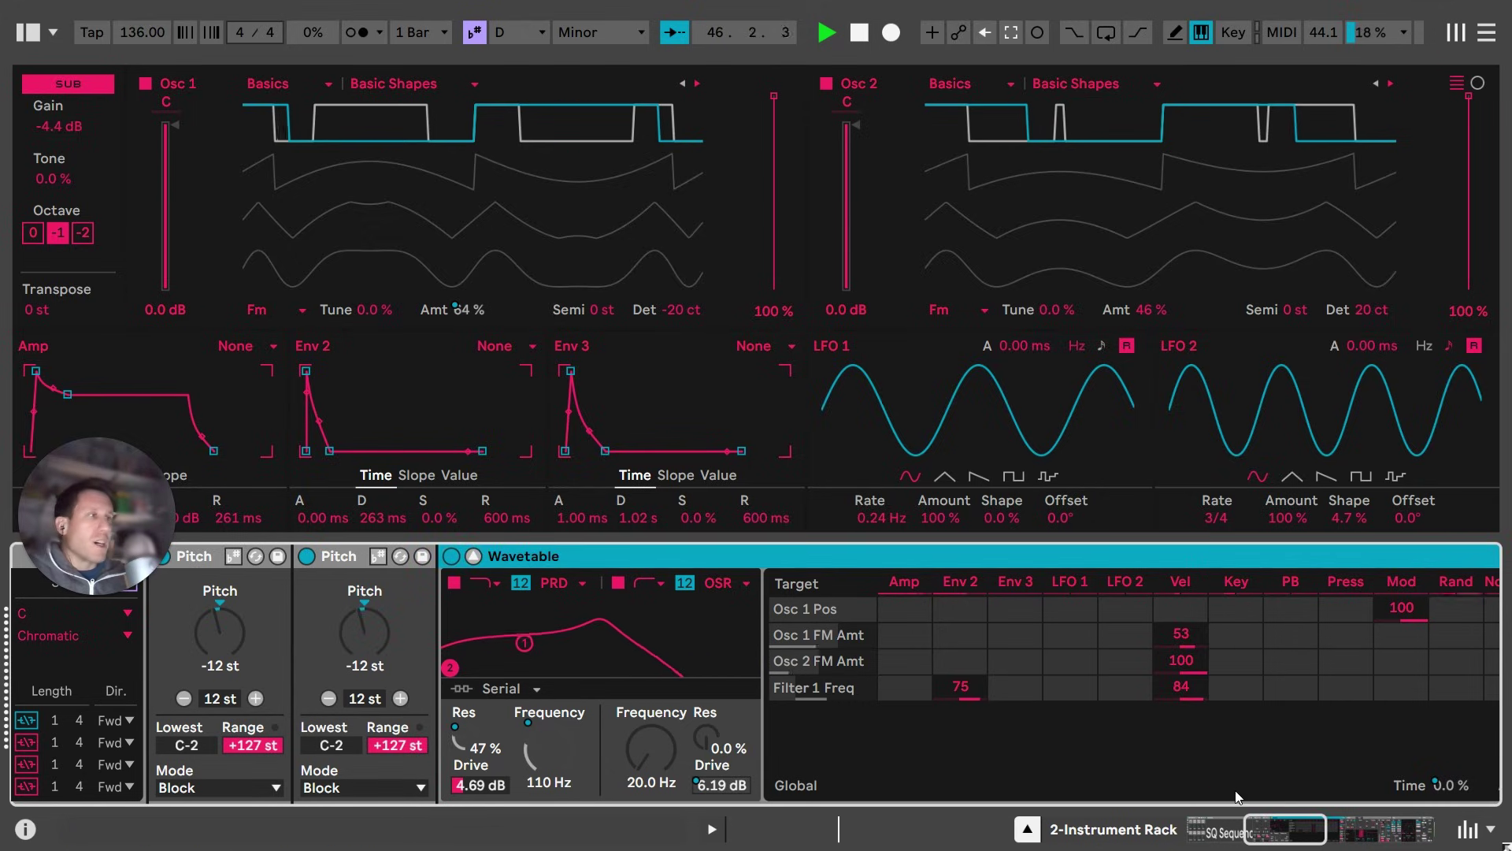
left_click_drag(1282, 840, 1252, 788)
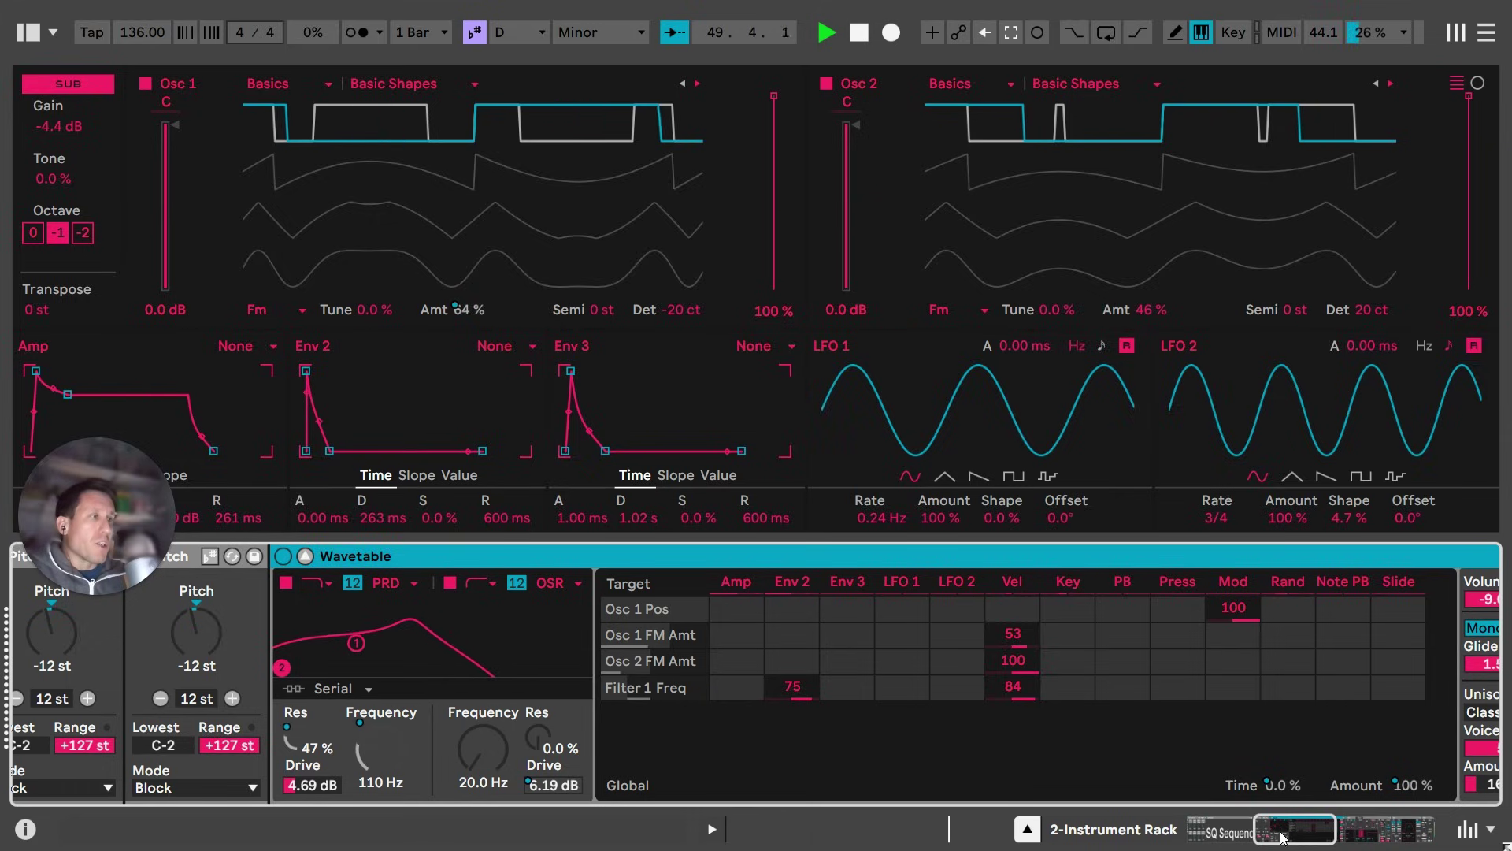
left_click_drag(1282, 840, 1153, 805)
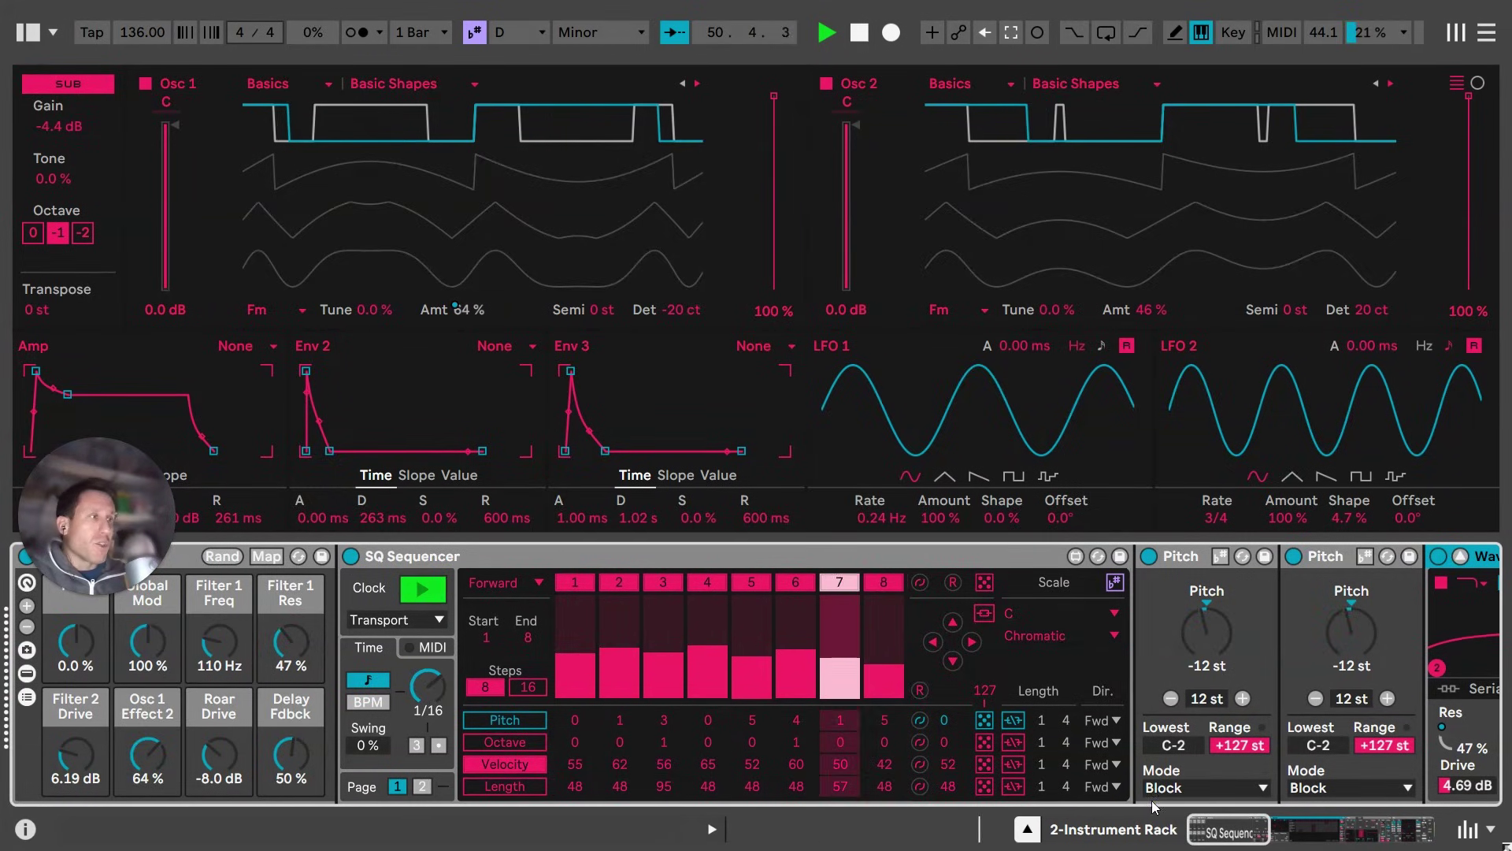
left_click(1304, 837)
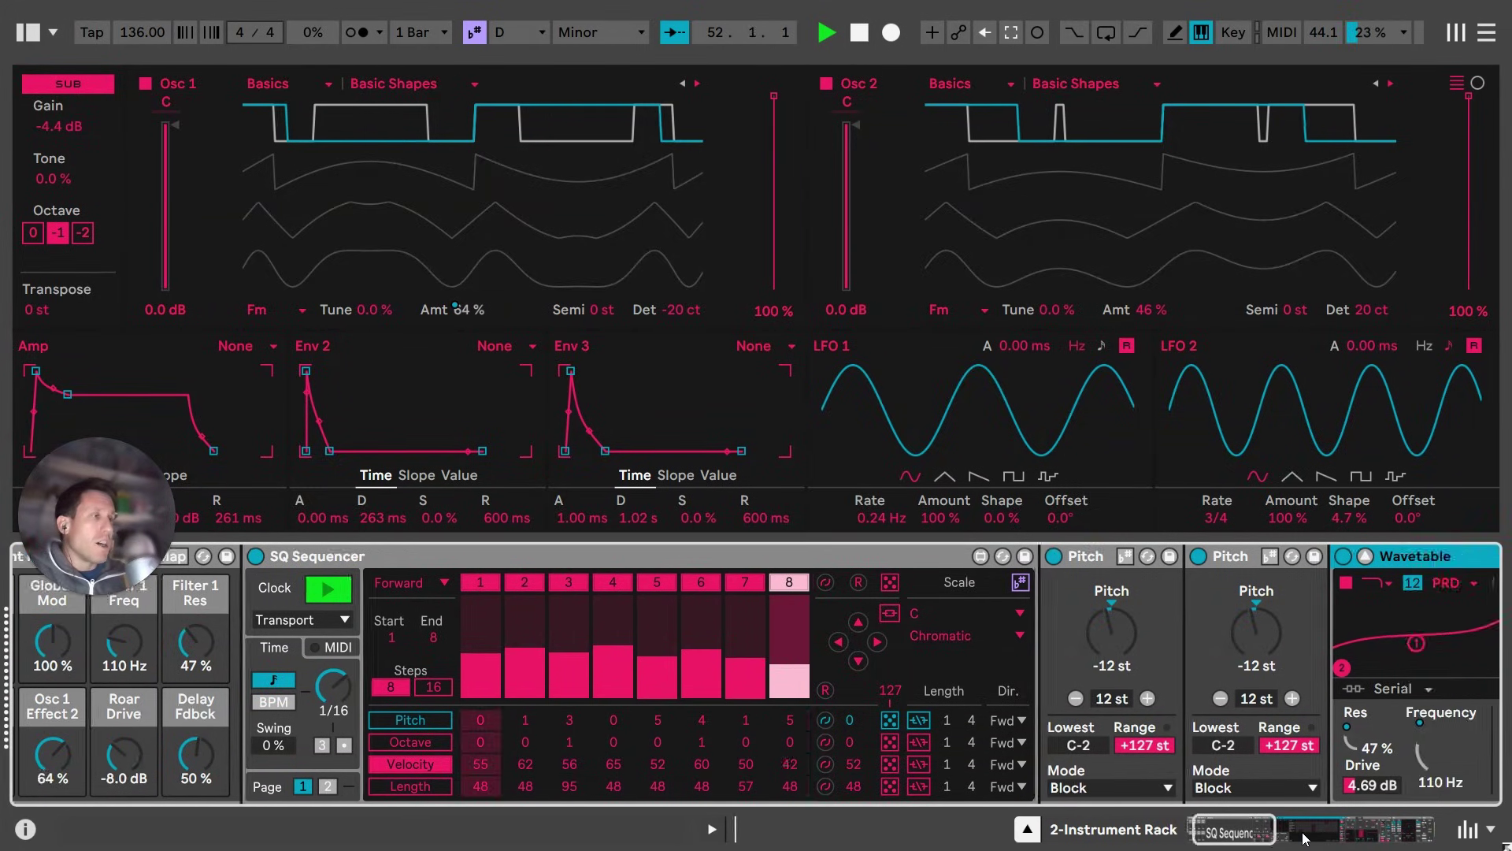
left_click_drag(1304, 837, 1323, 837)
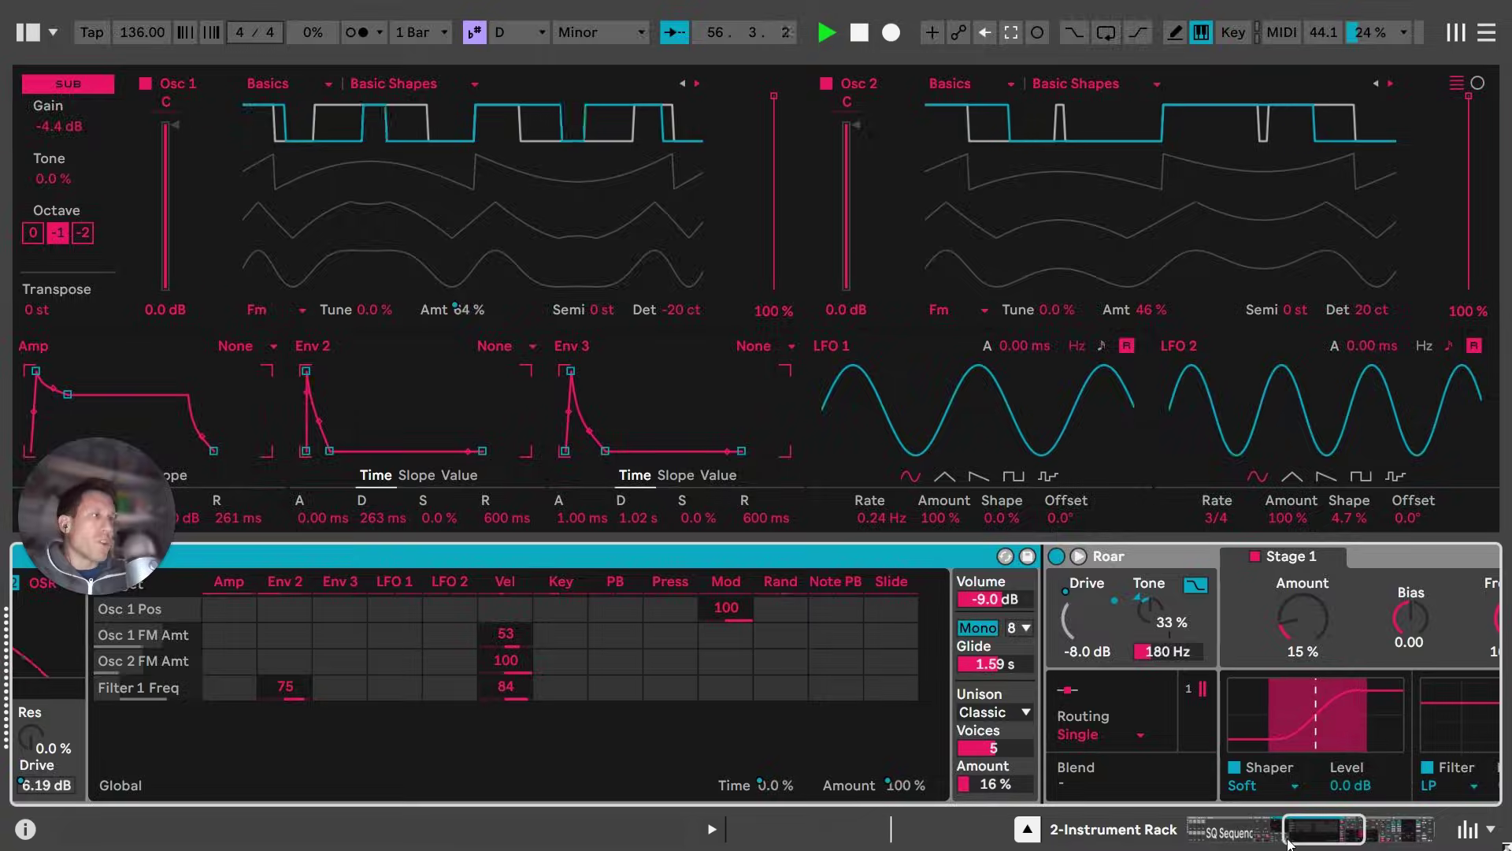
Test velocities 118 and 120 on steps 2 and 4, undo, then redraw the original velocities
left_click_drag(1289, 842, 1195, 839)
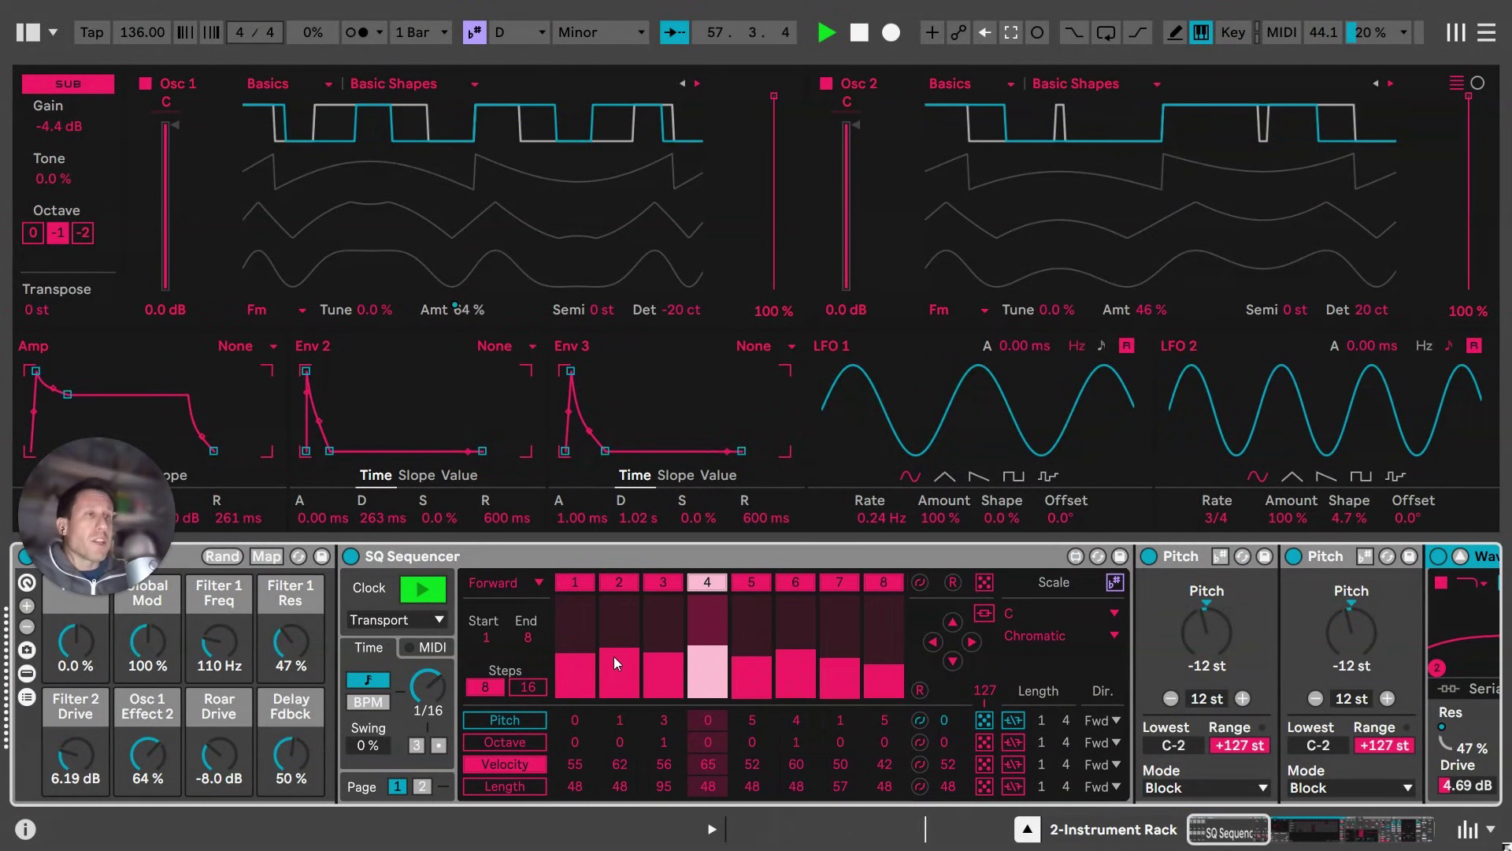
left_click(617, 604)
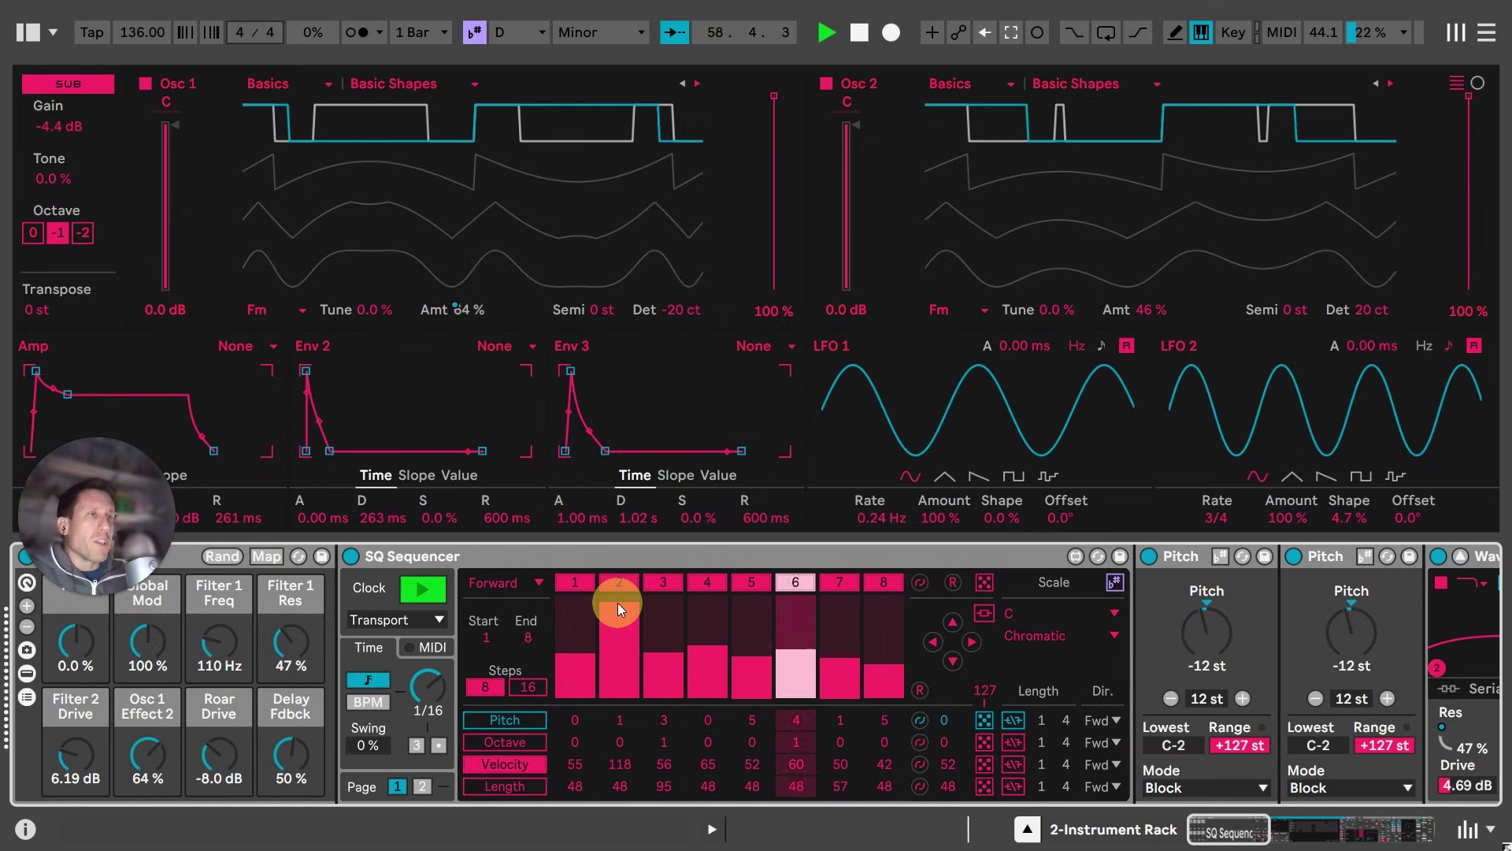
left_click(710, 602)
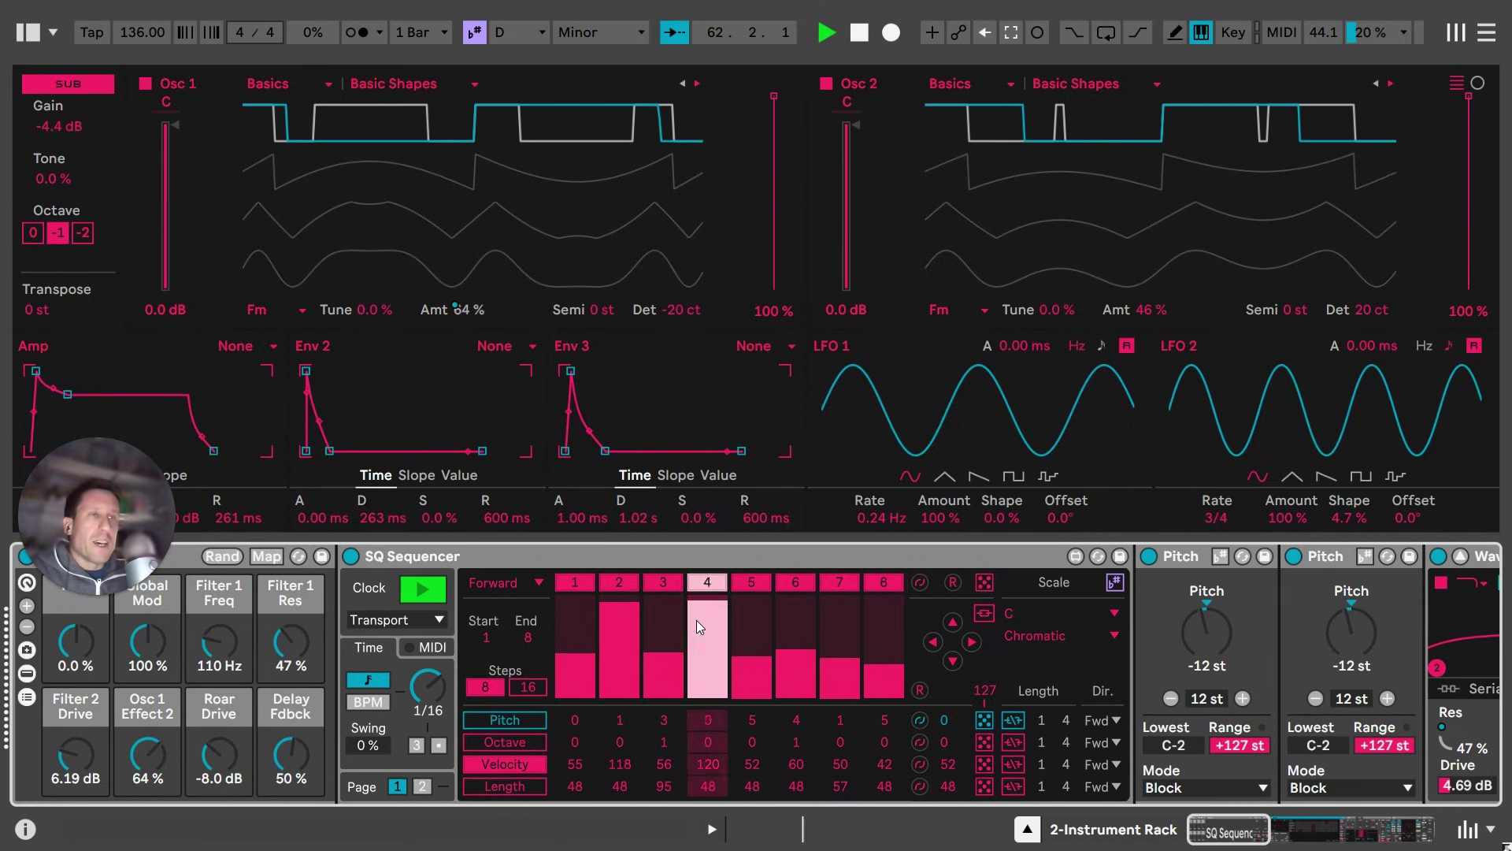
key("ctrl+z")
key("ctrl+z")
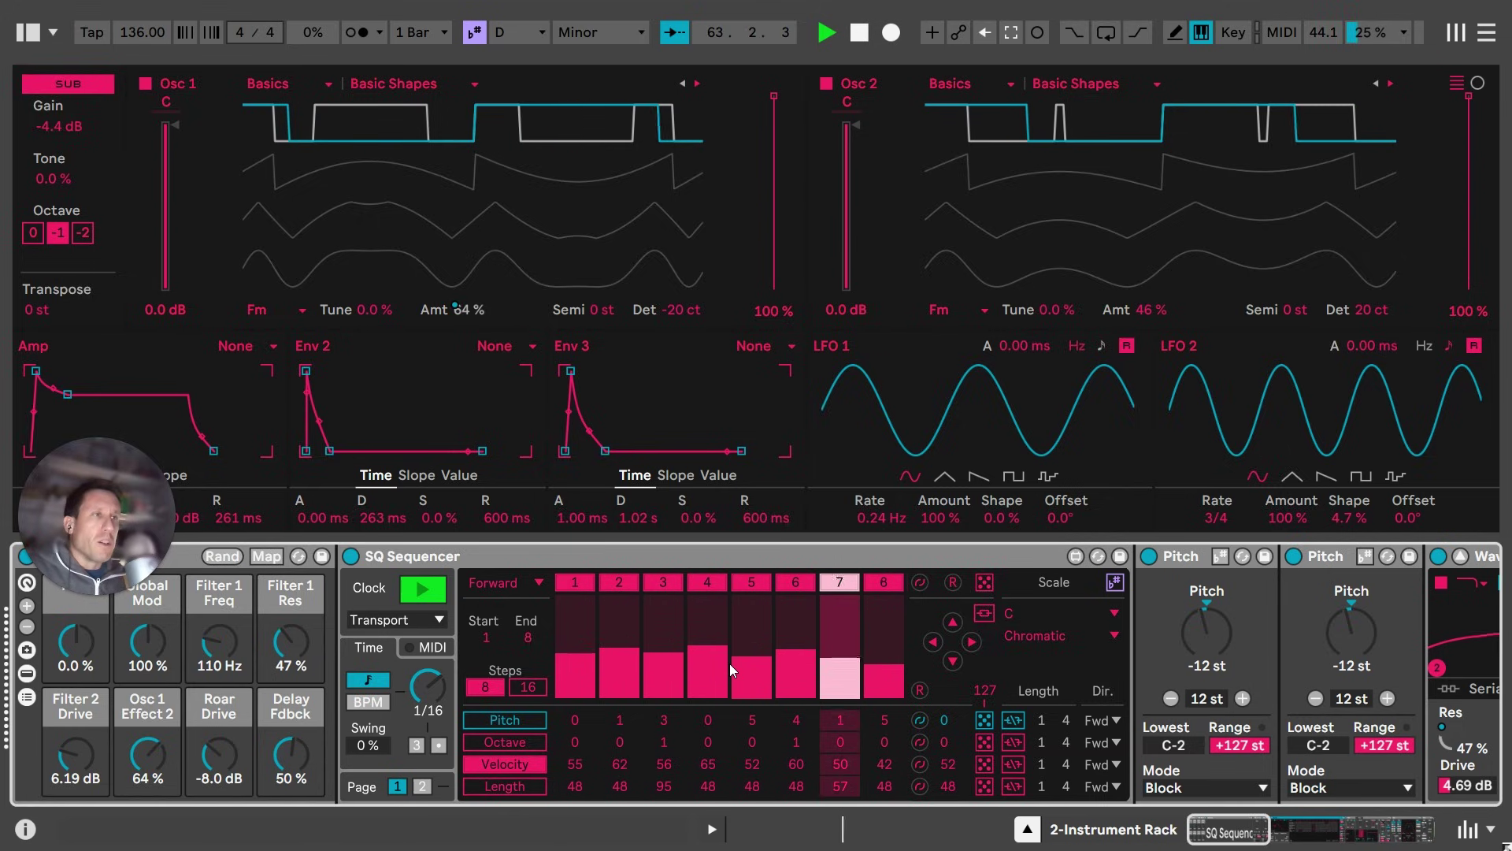
mouse_move(644, 689)
left_mouse_down()
mouse_move(666, 656)
mouse_move(716, 668)
mouse_move(773, 642)
left_mouse_up()
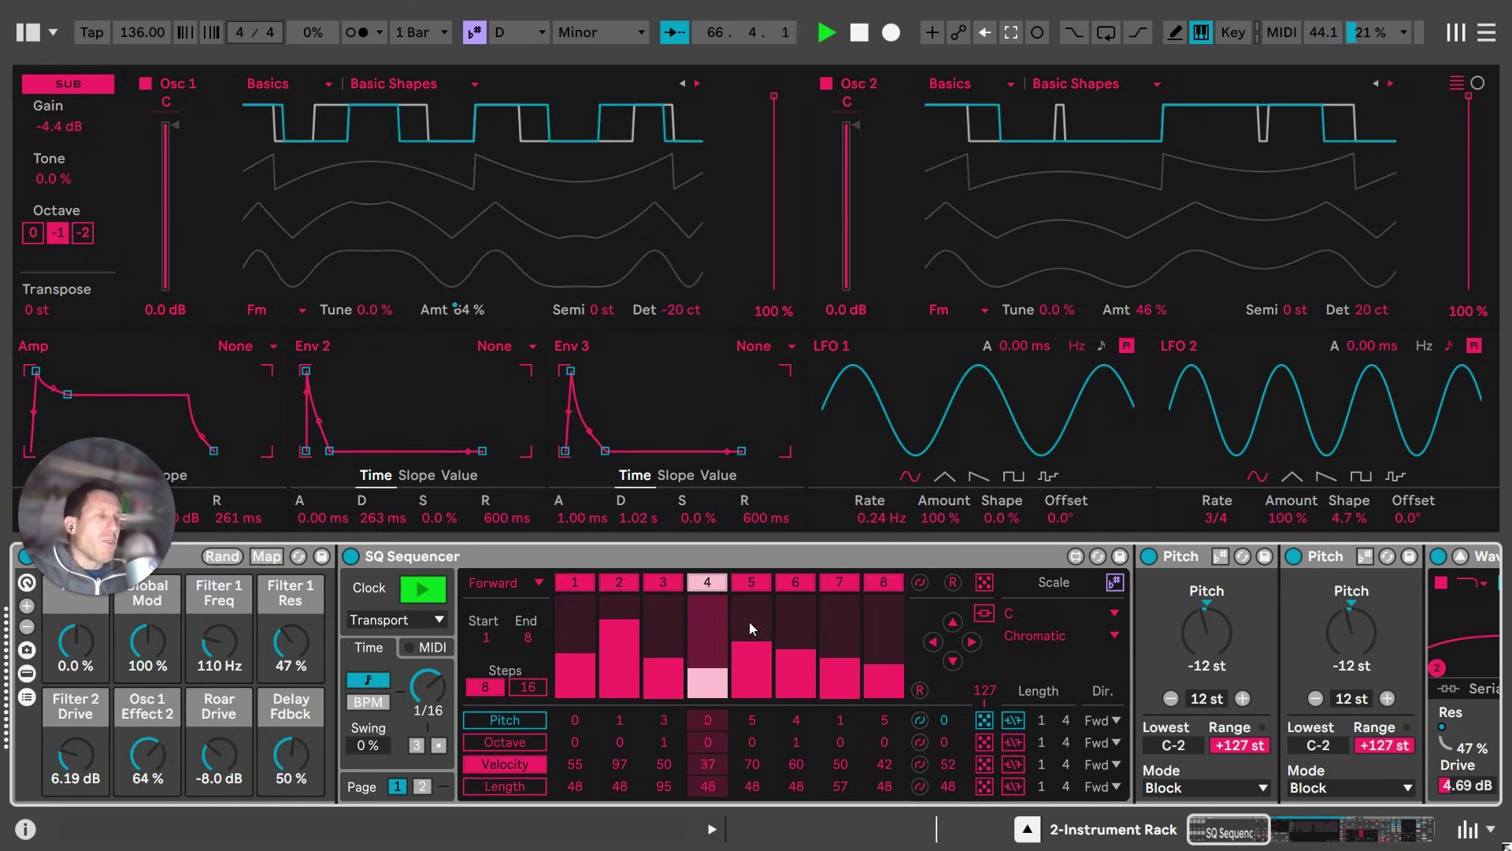
left_click_drag(749, 622, 619, 649)
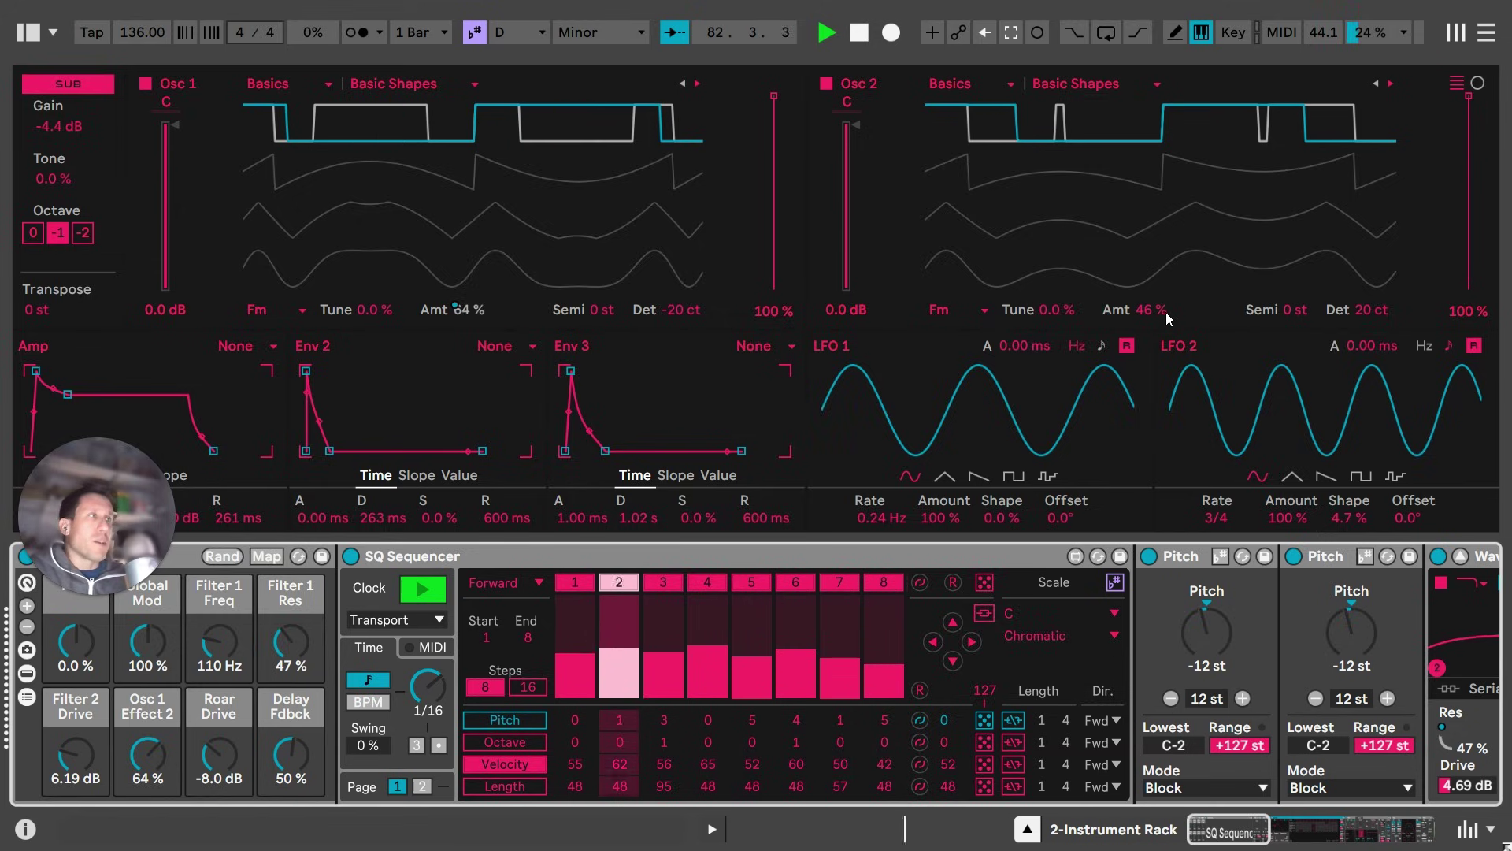
Check both oscillators' detune and toggle Wavetable's sub oscillator off and back on
left_click(1362, 309)
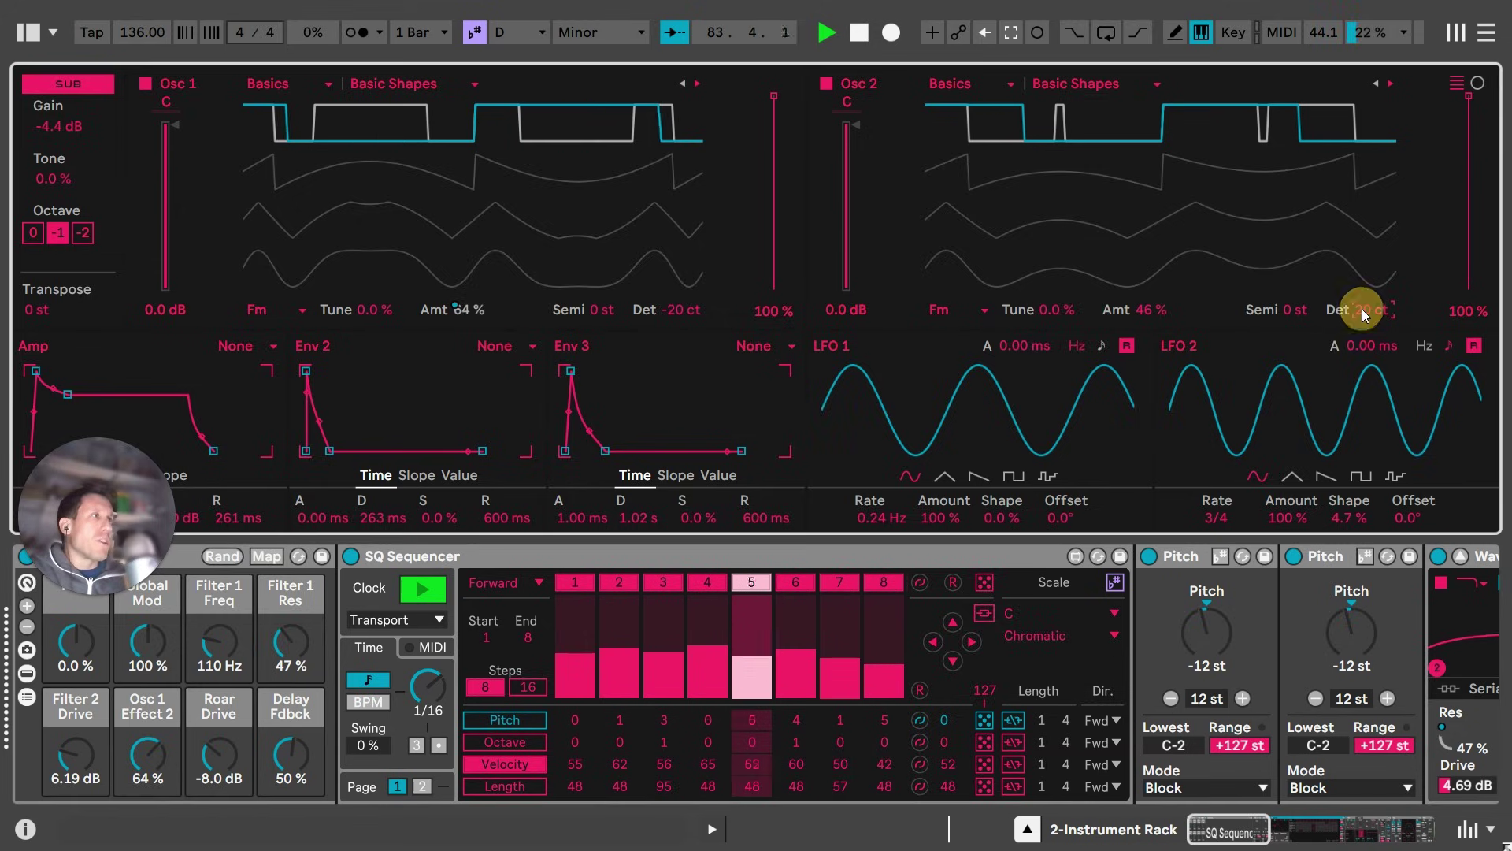
left_click(677, 310)
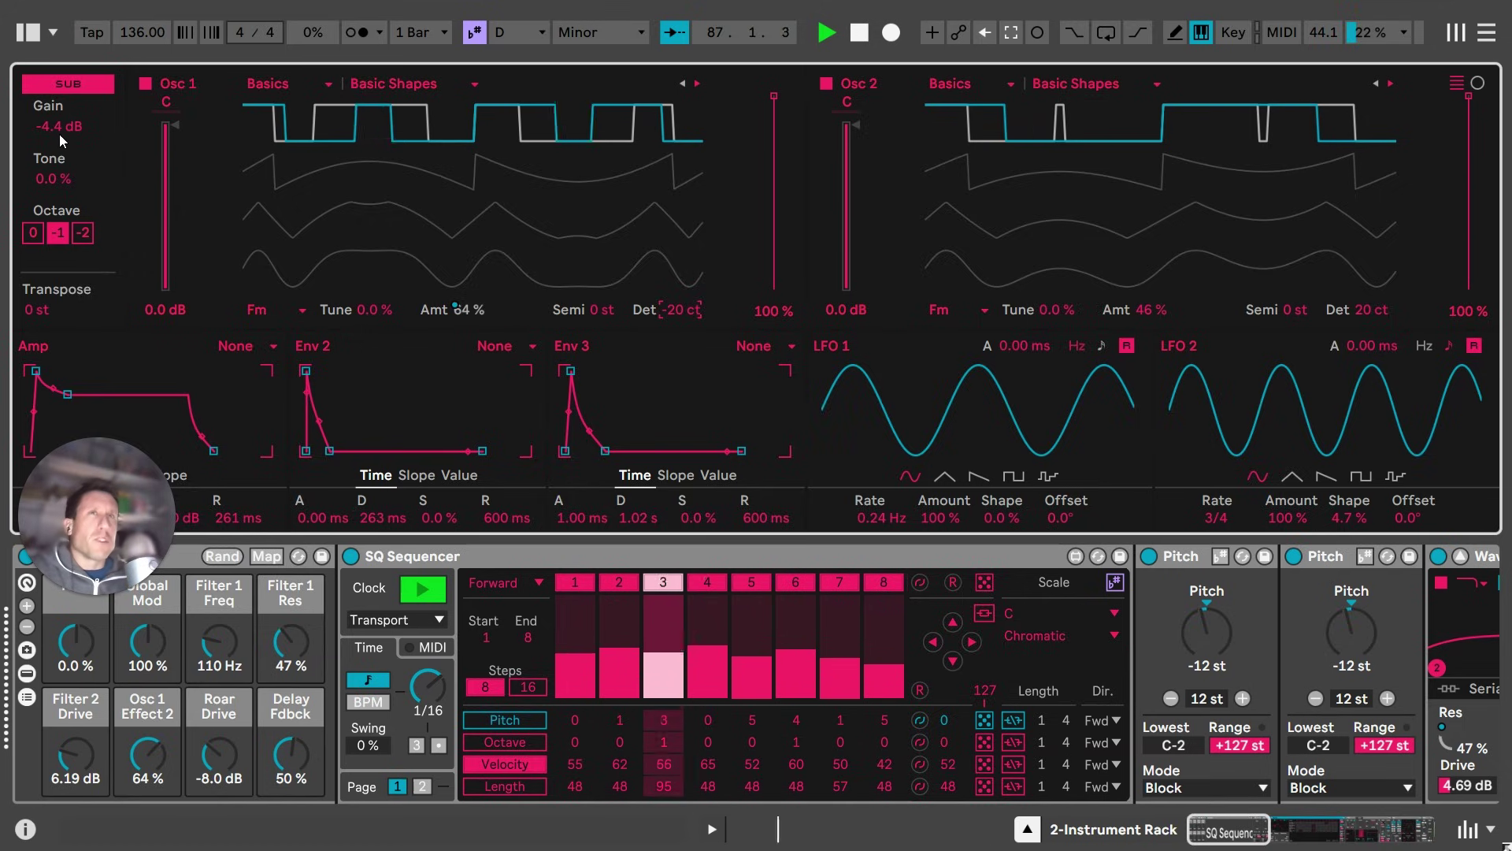
left_click(43, 90)
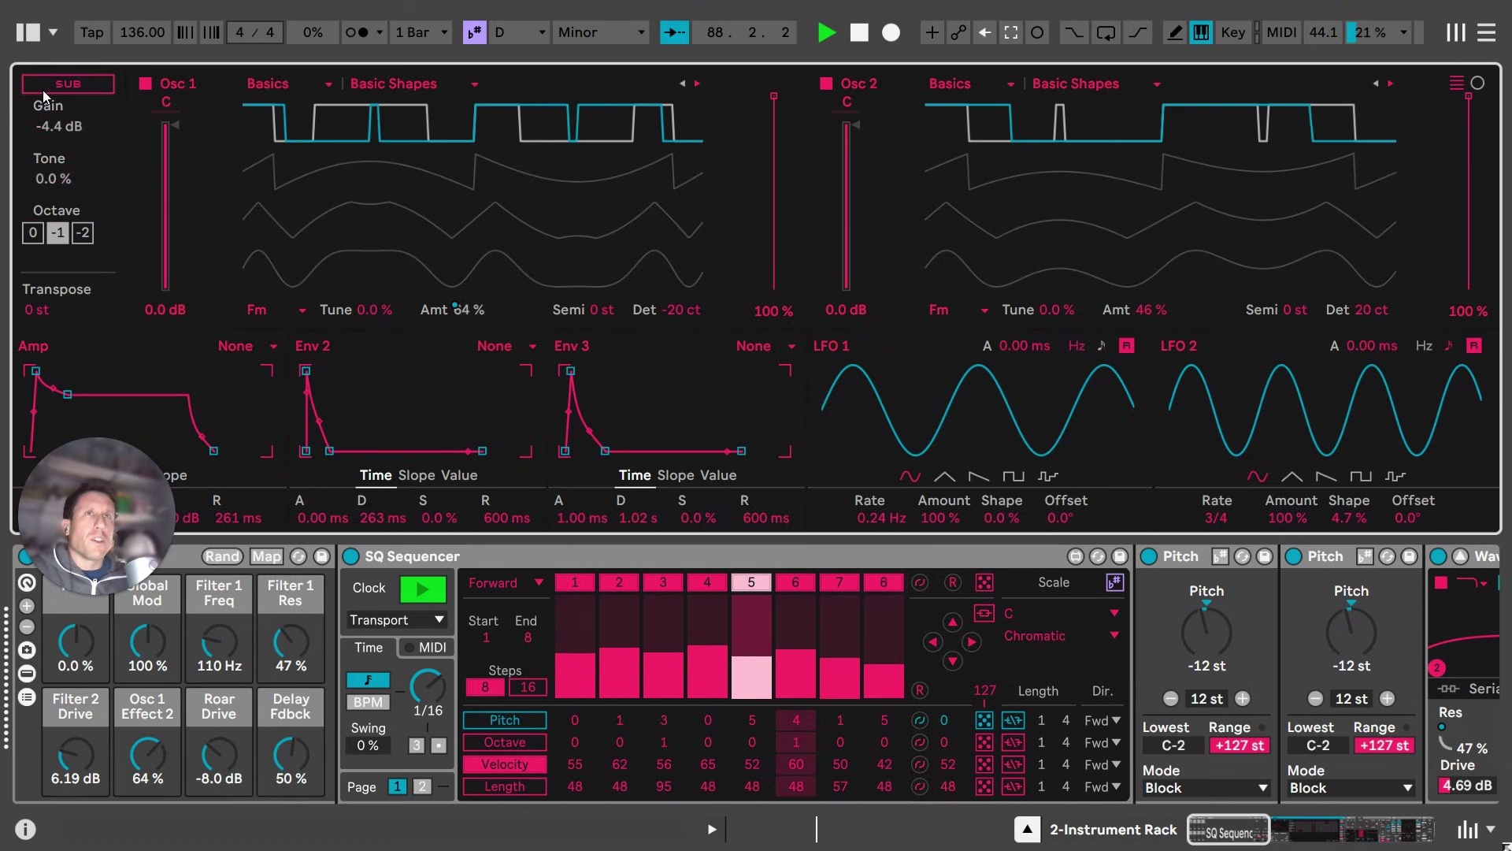
left_click(43, 89)
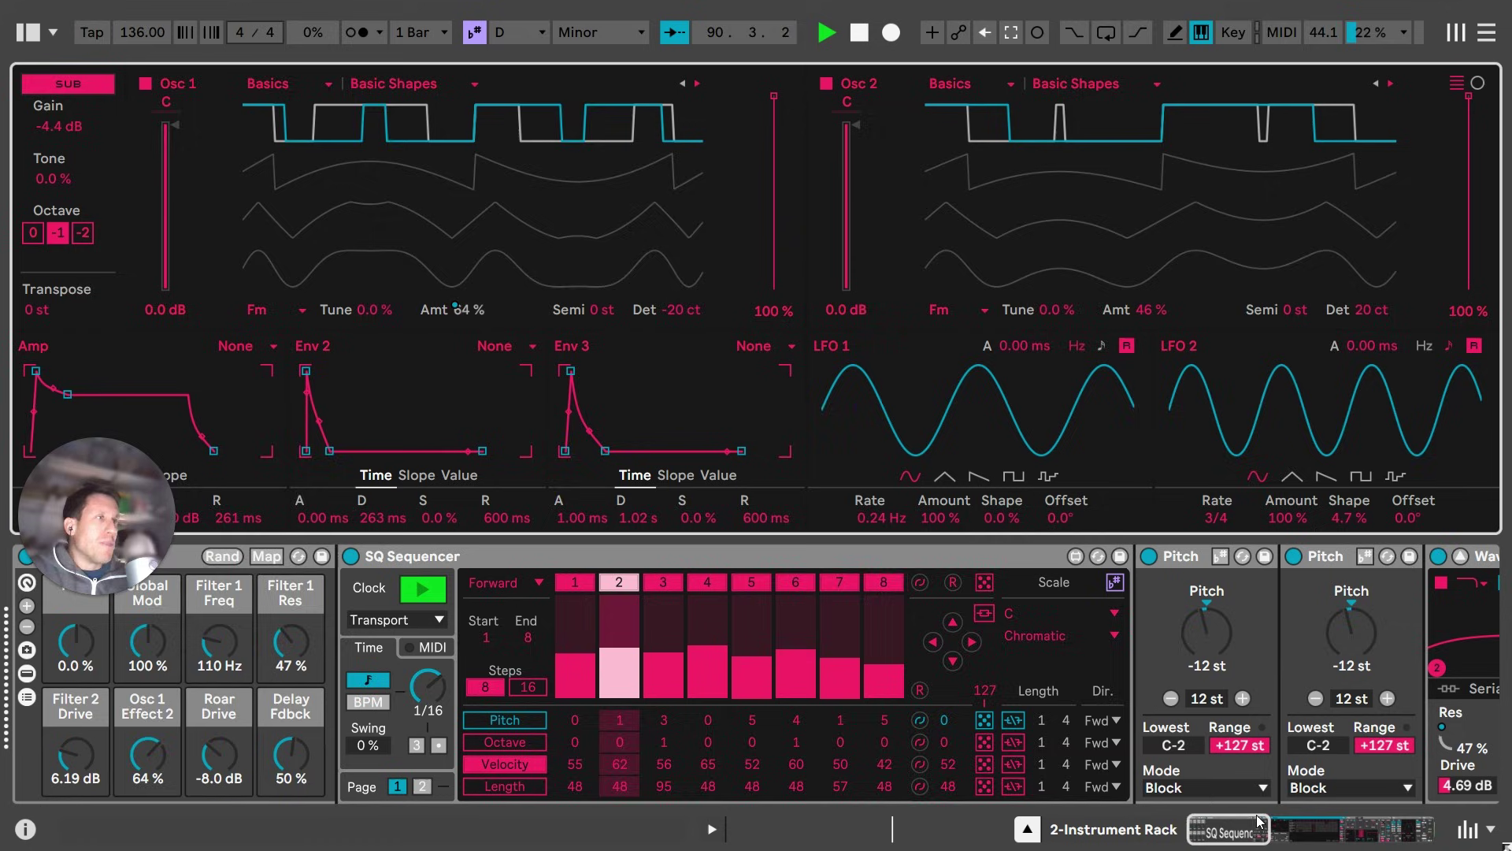
Scroll the device chain to Roar and expand it to show its stages
left_click_drag(1259, 822, 1287, 841)
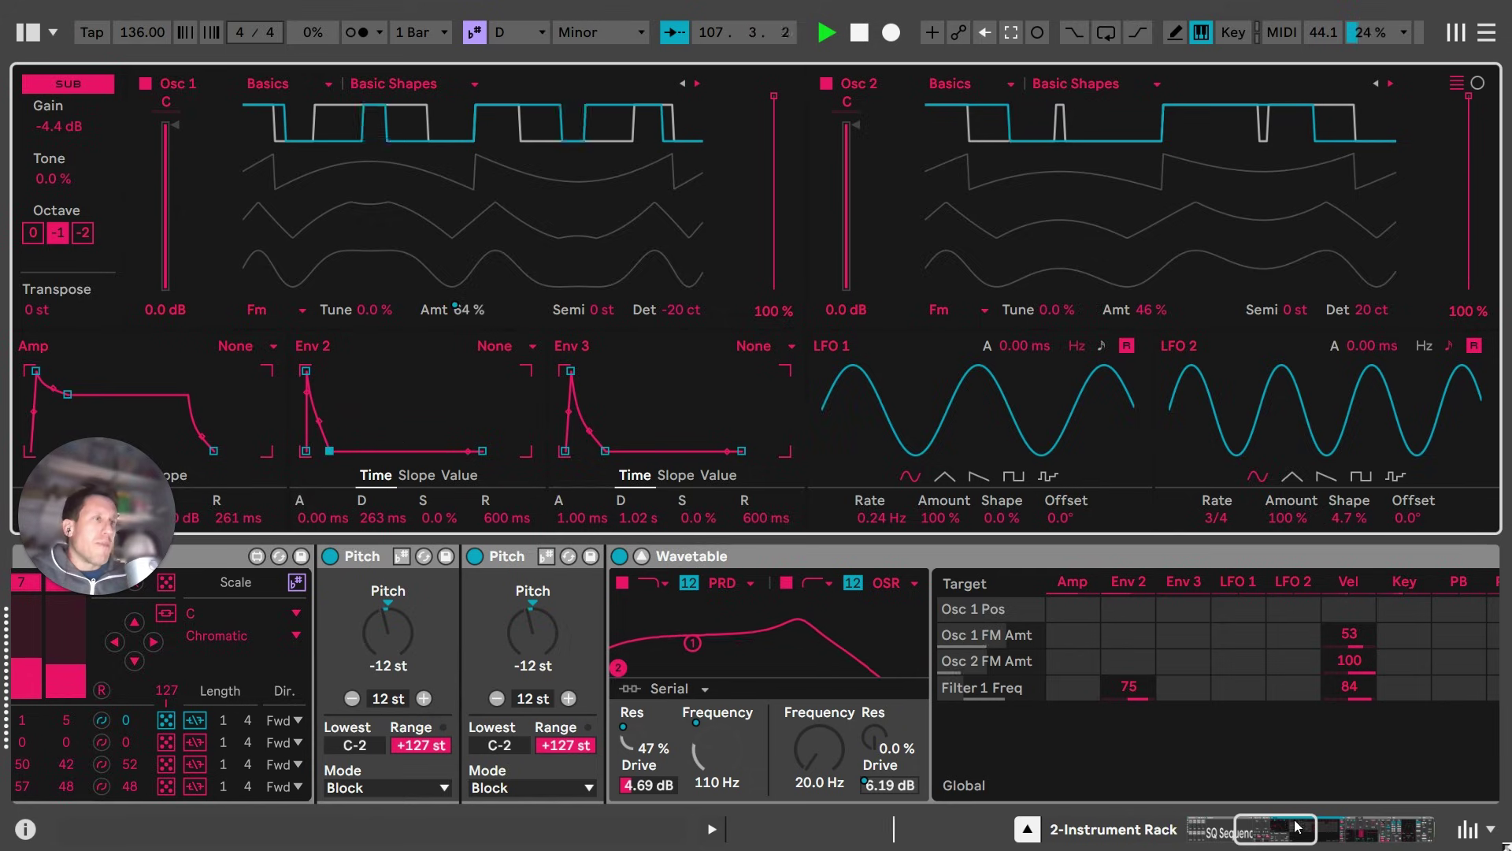
left_click_drag(1300, 839, 1328, 841)
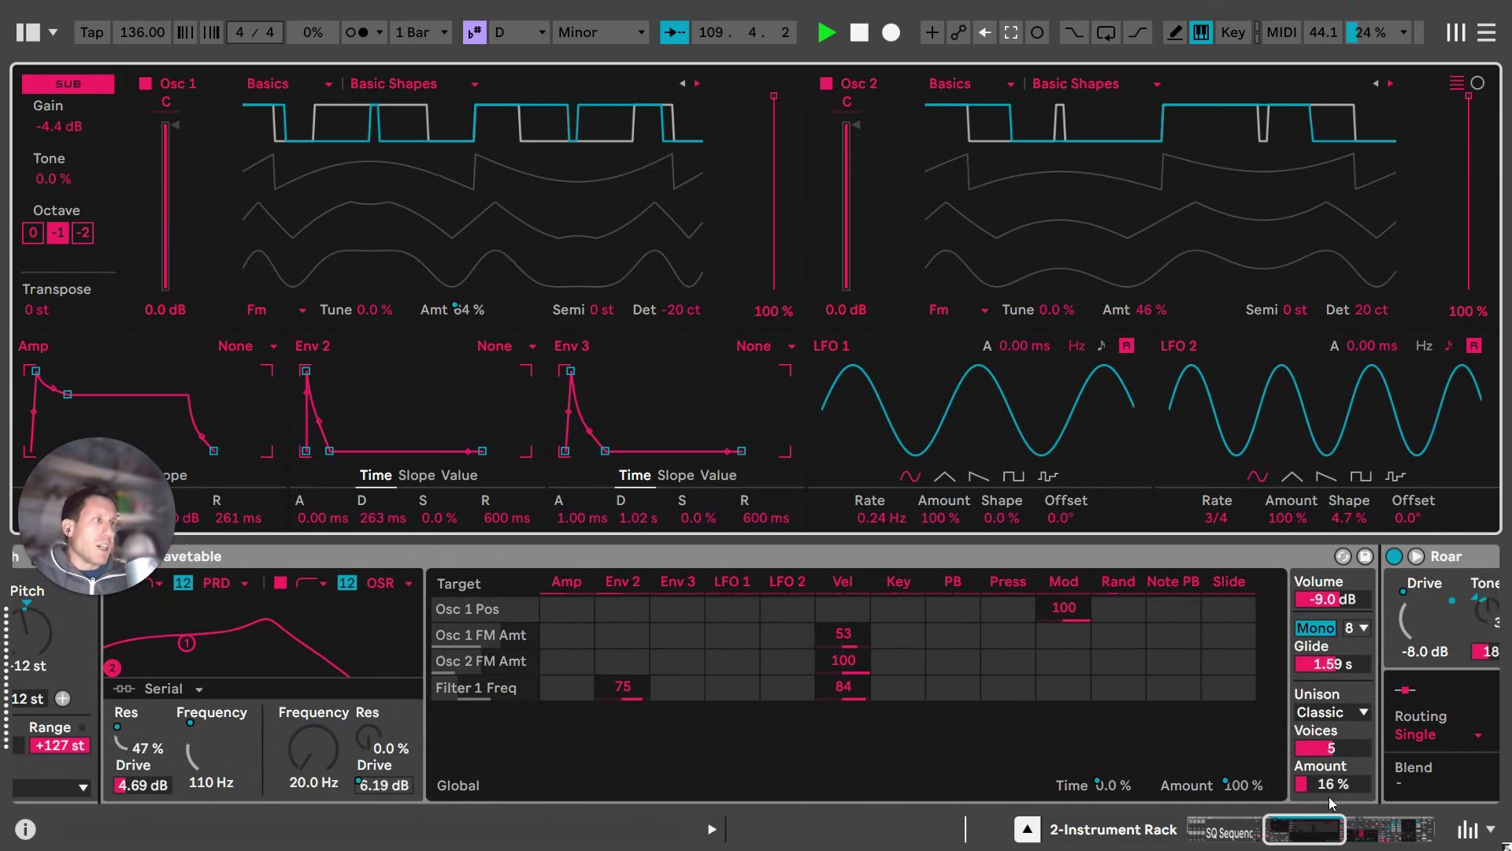
left_click_drag(1328, 837, 1361, 838)
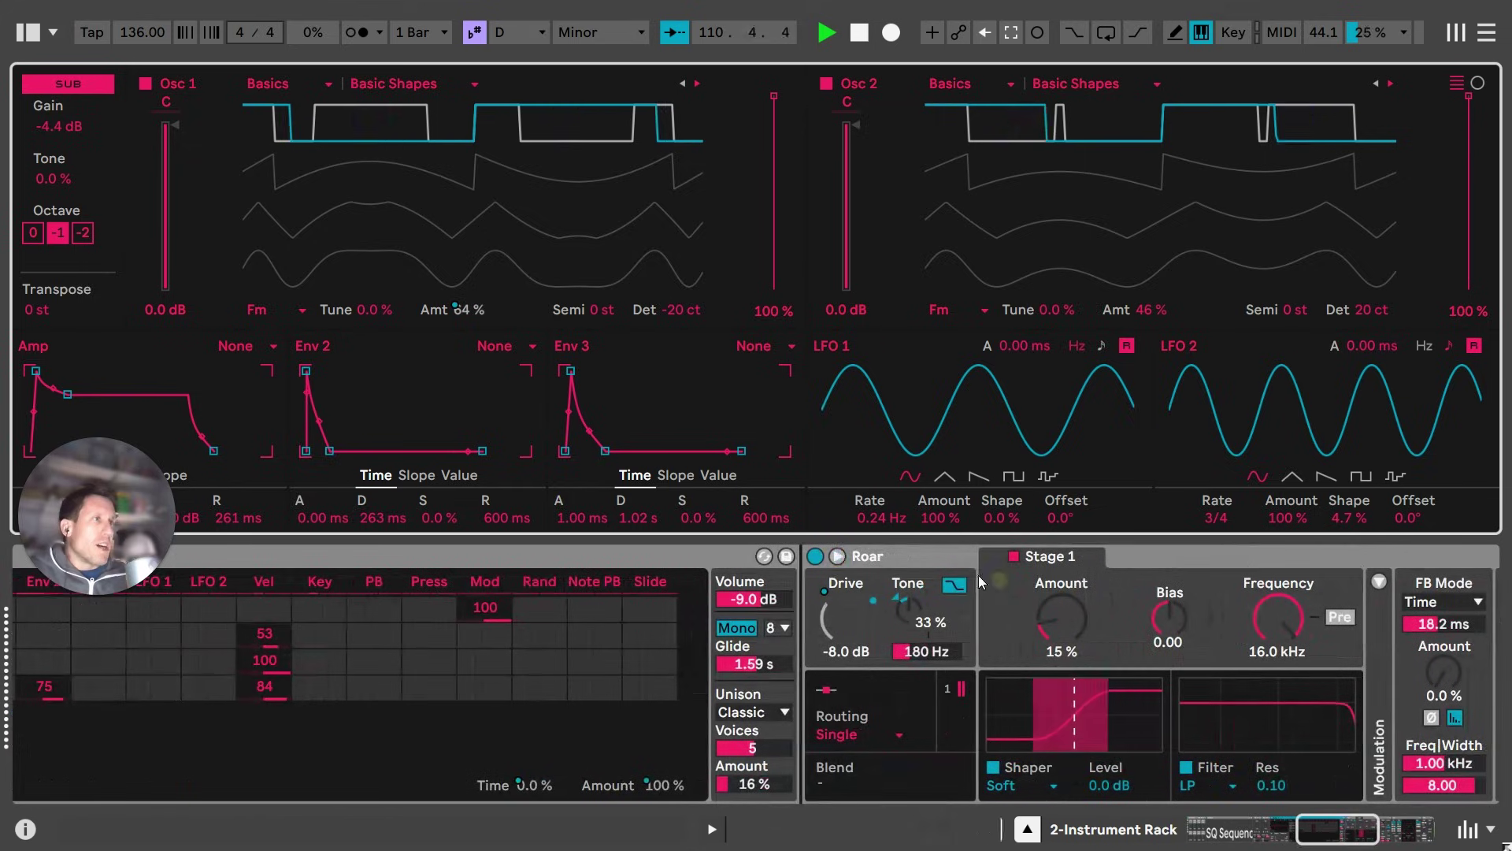
left_click(839, 557)
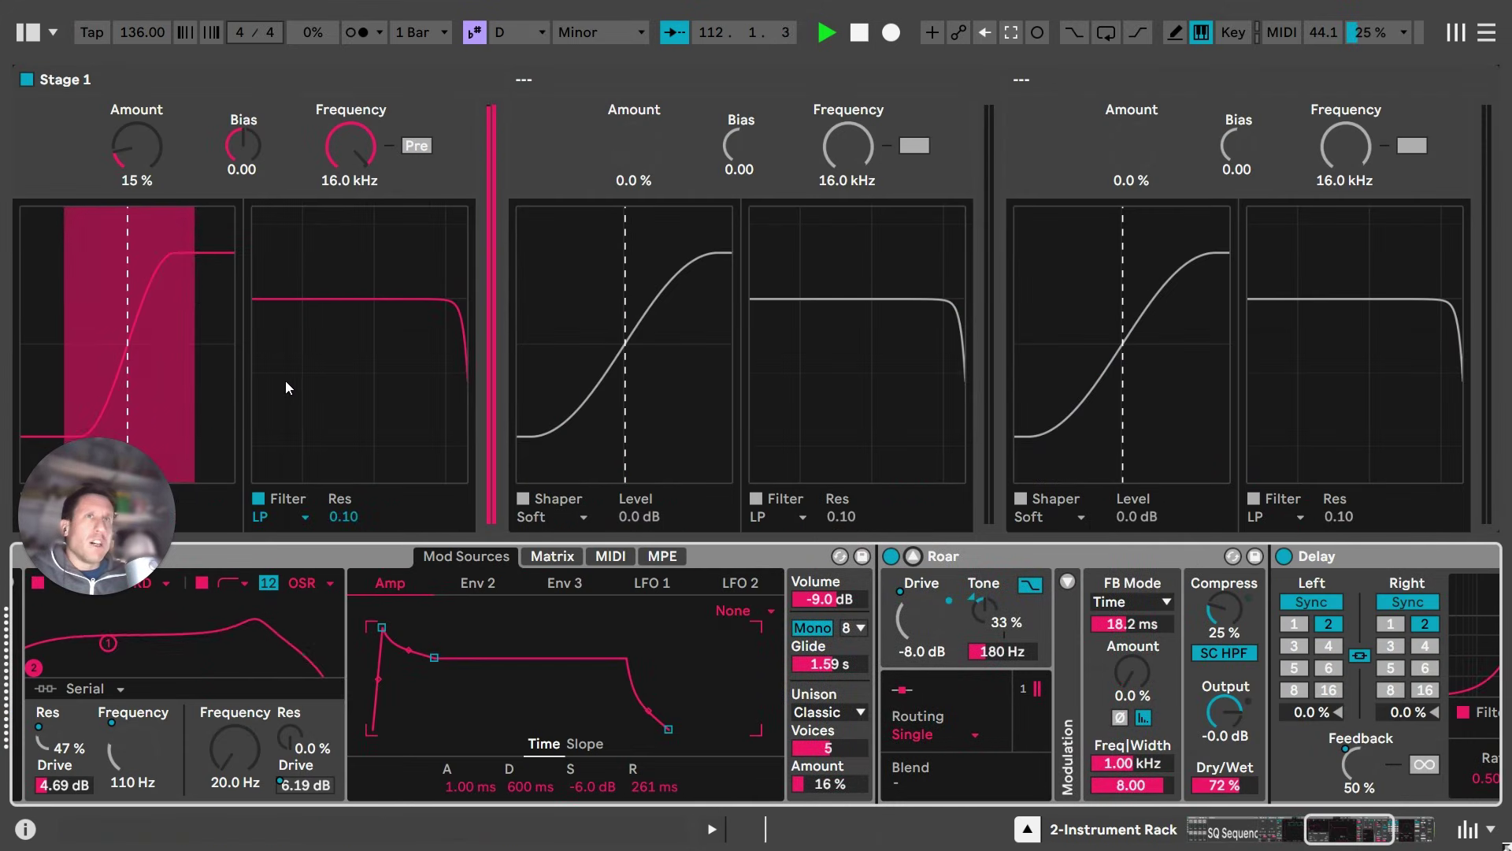
left_click_drag(143, 139, 143, 87)
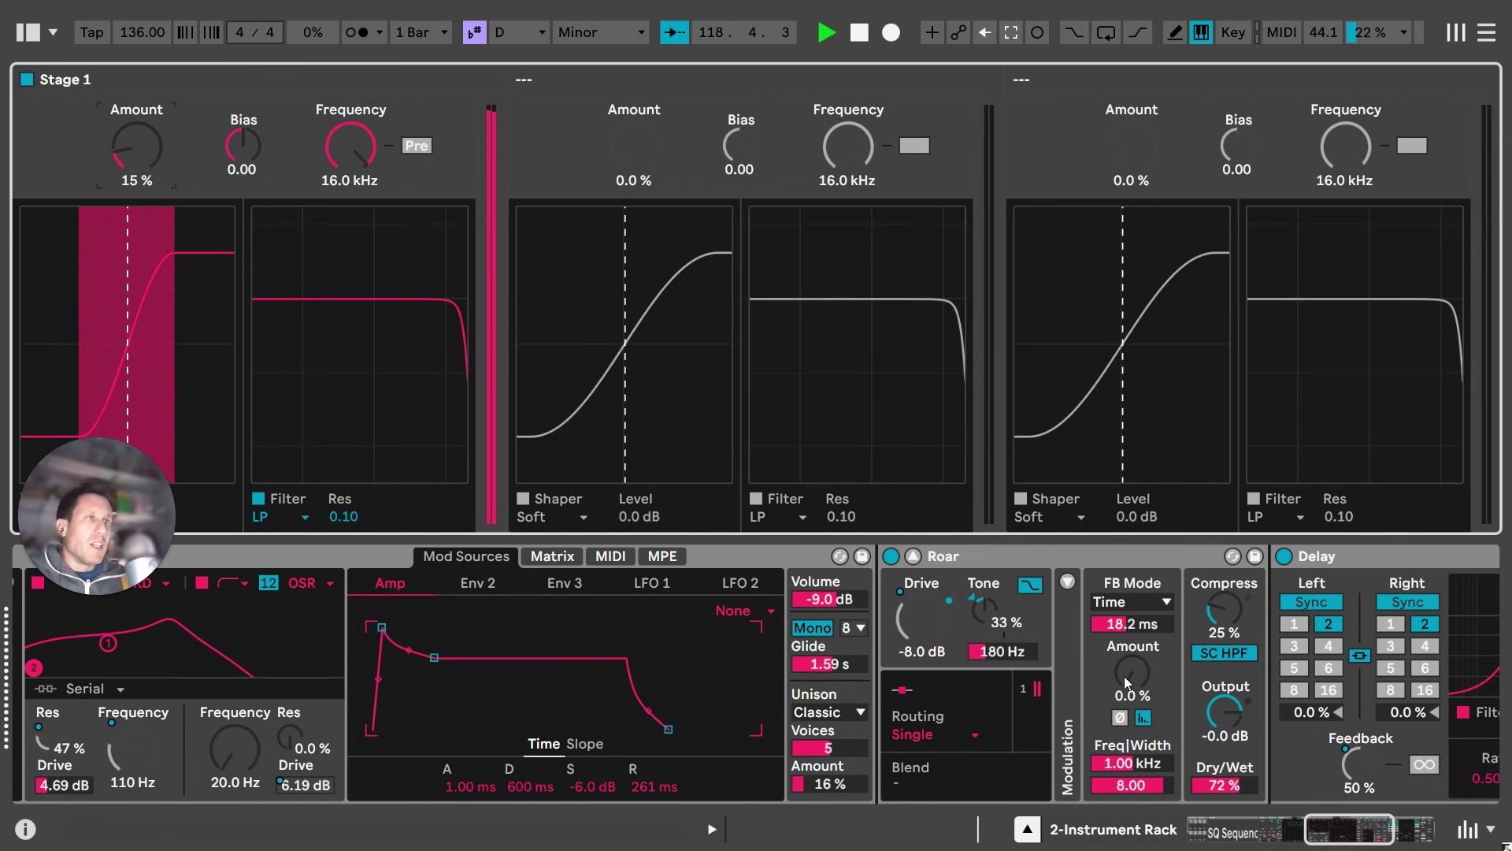
left_click(1377, 839)
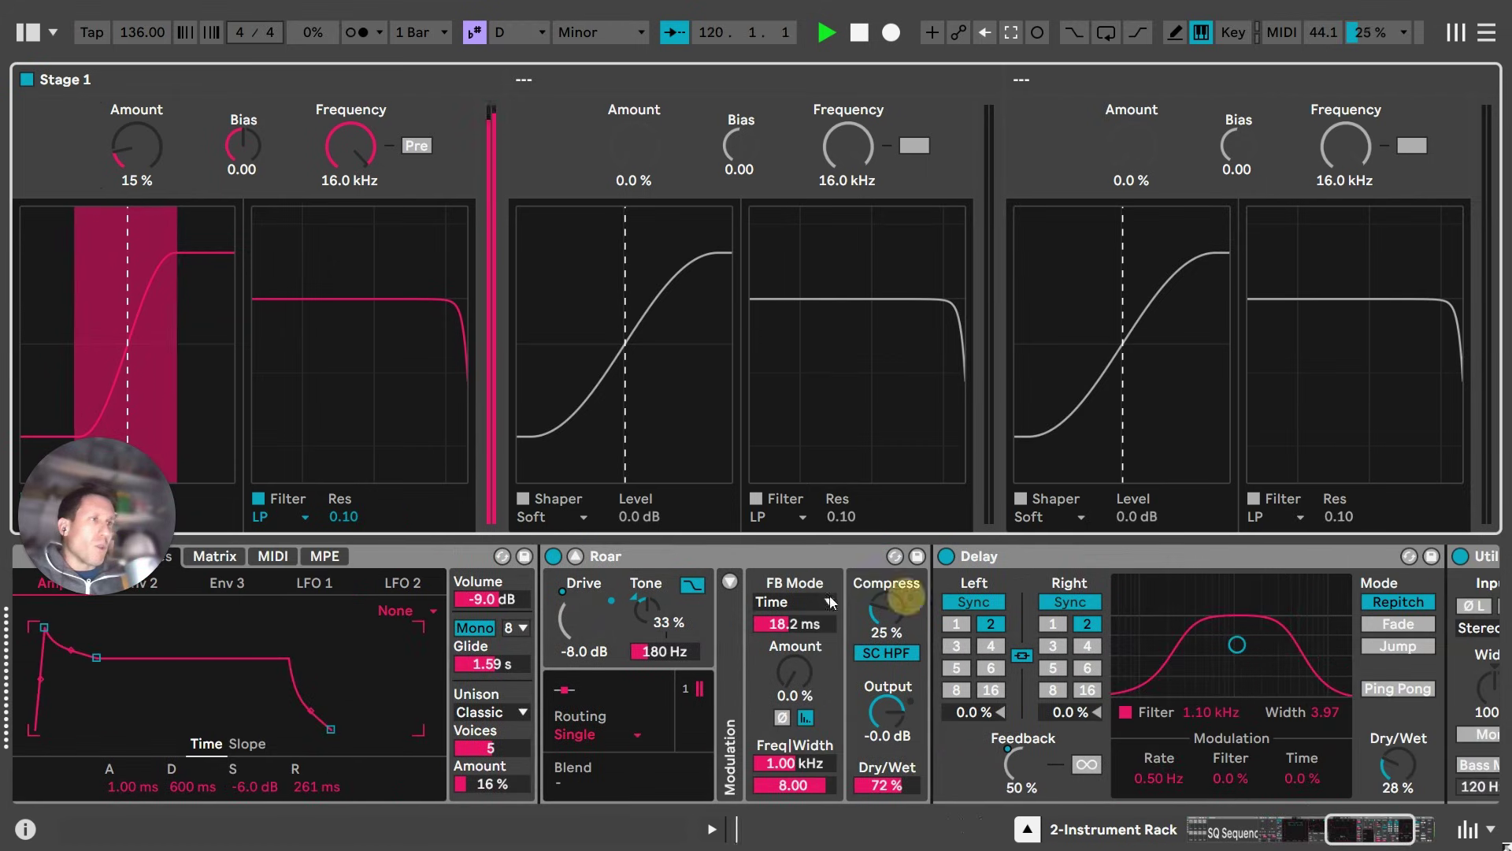
left_click_drag(794, 672, 794, 709)
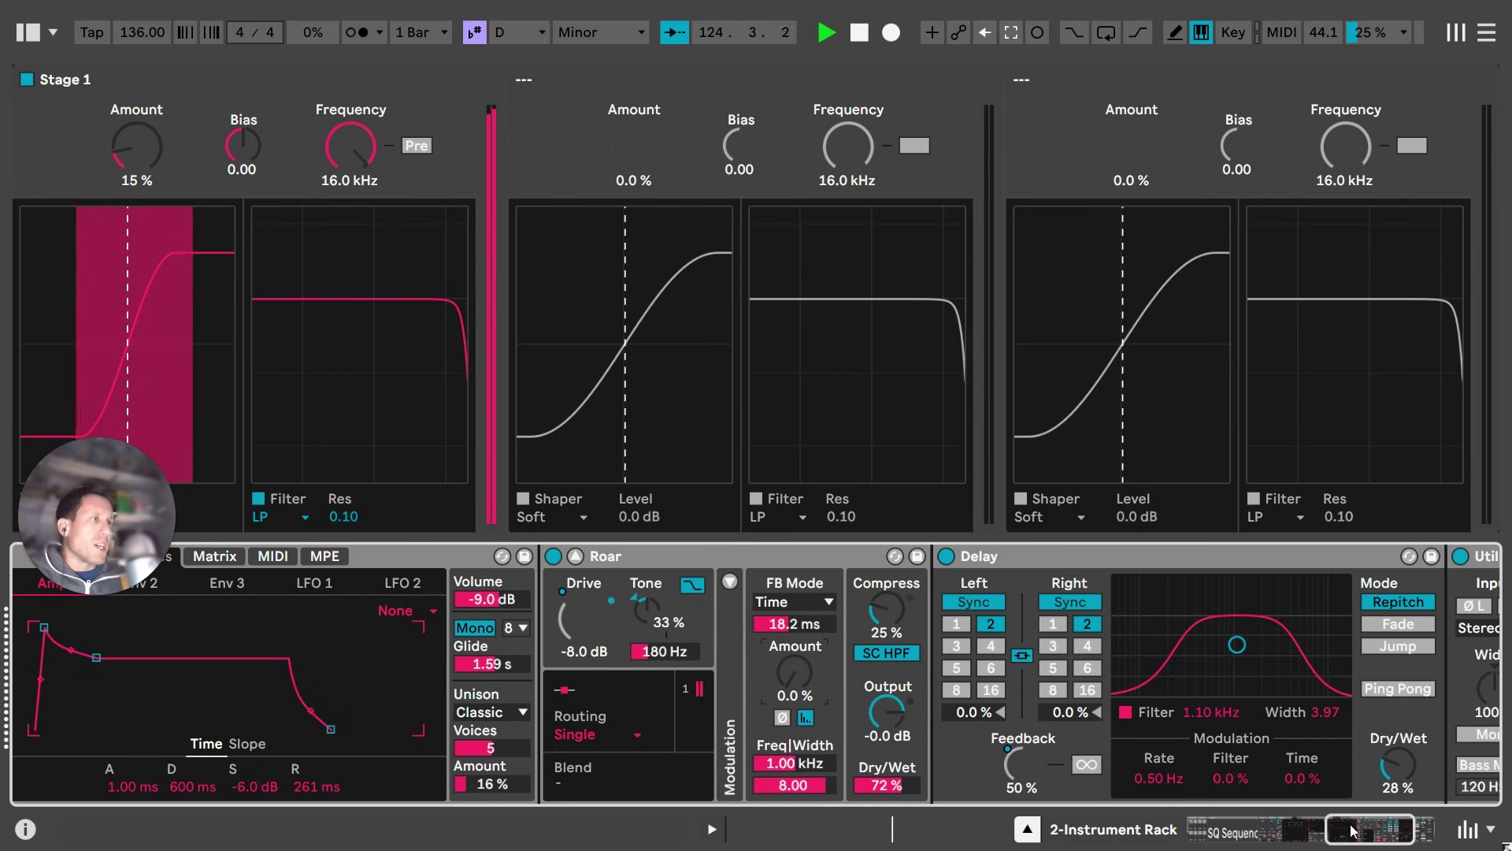
left_click_drag(1352, 830, 1365, 835)
left_click(1141, 559)
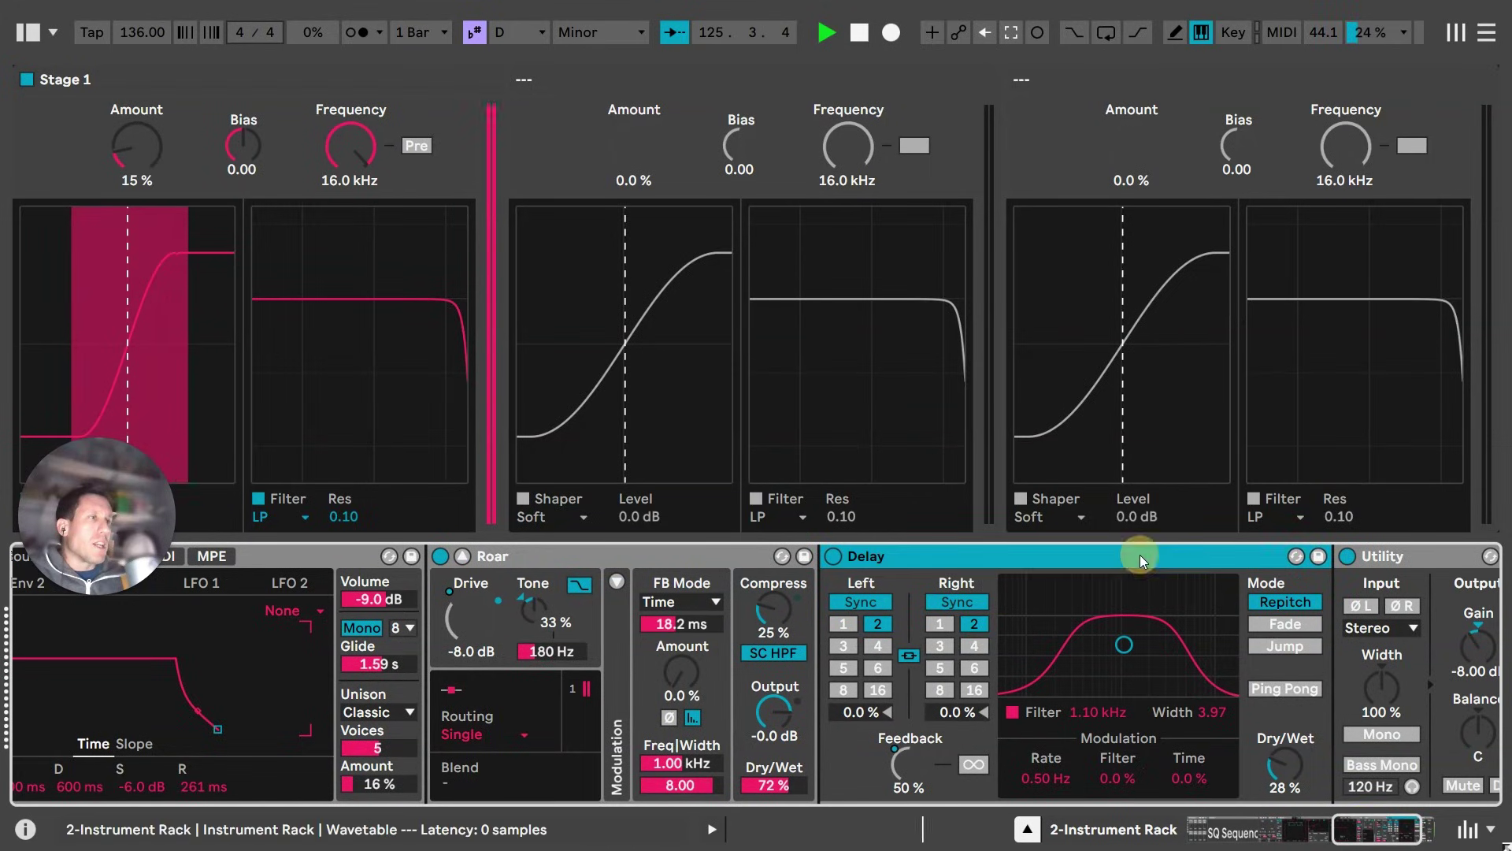
left_click_drag(1380, 823, 1392, 824)
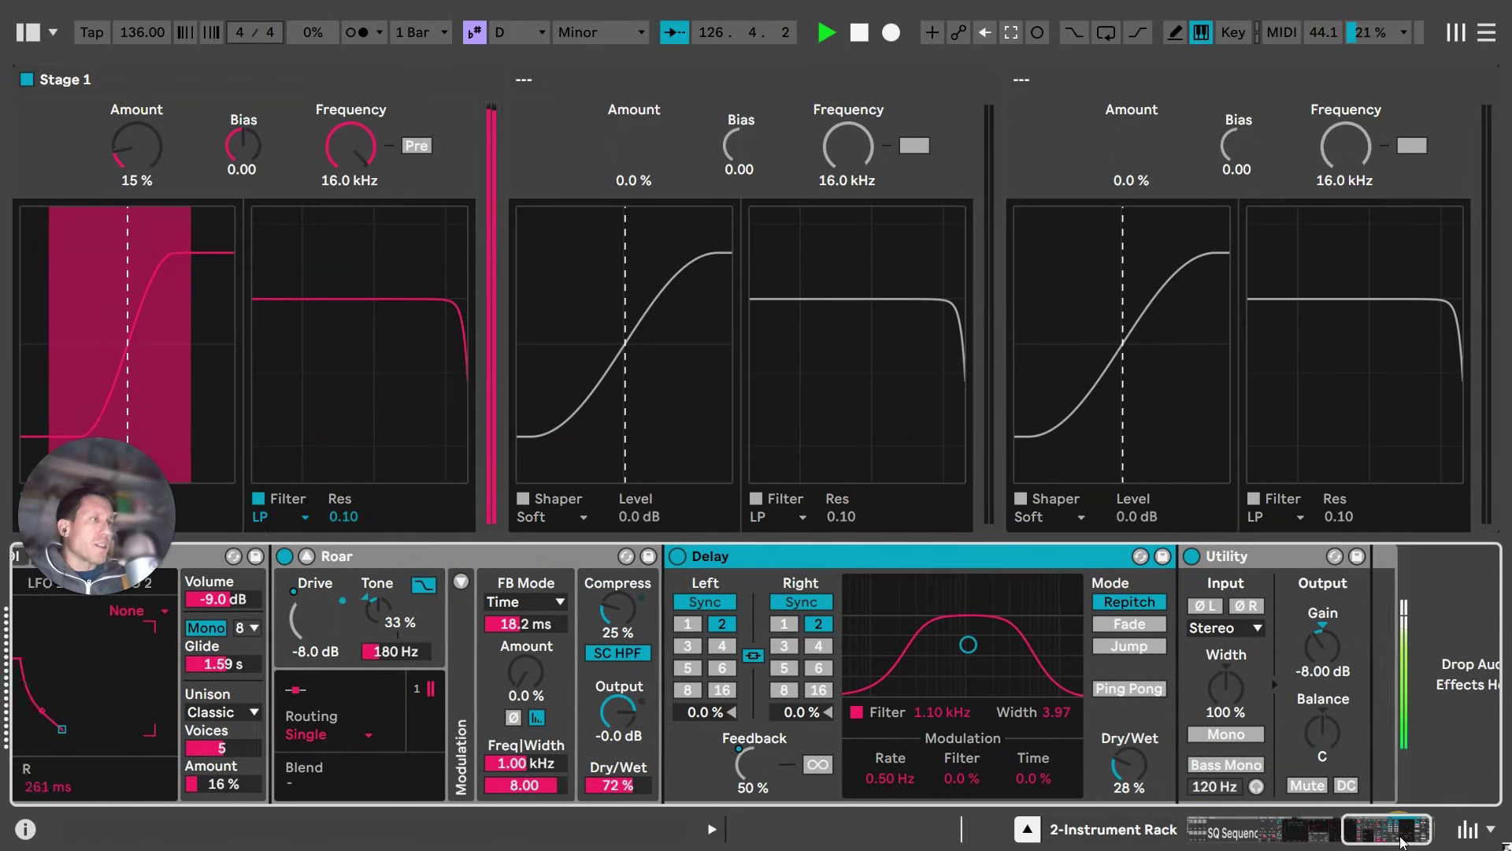
left_click(631, 556)
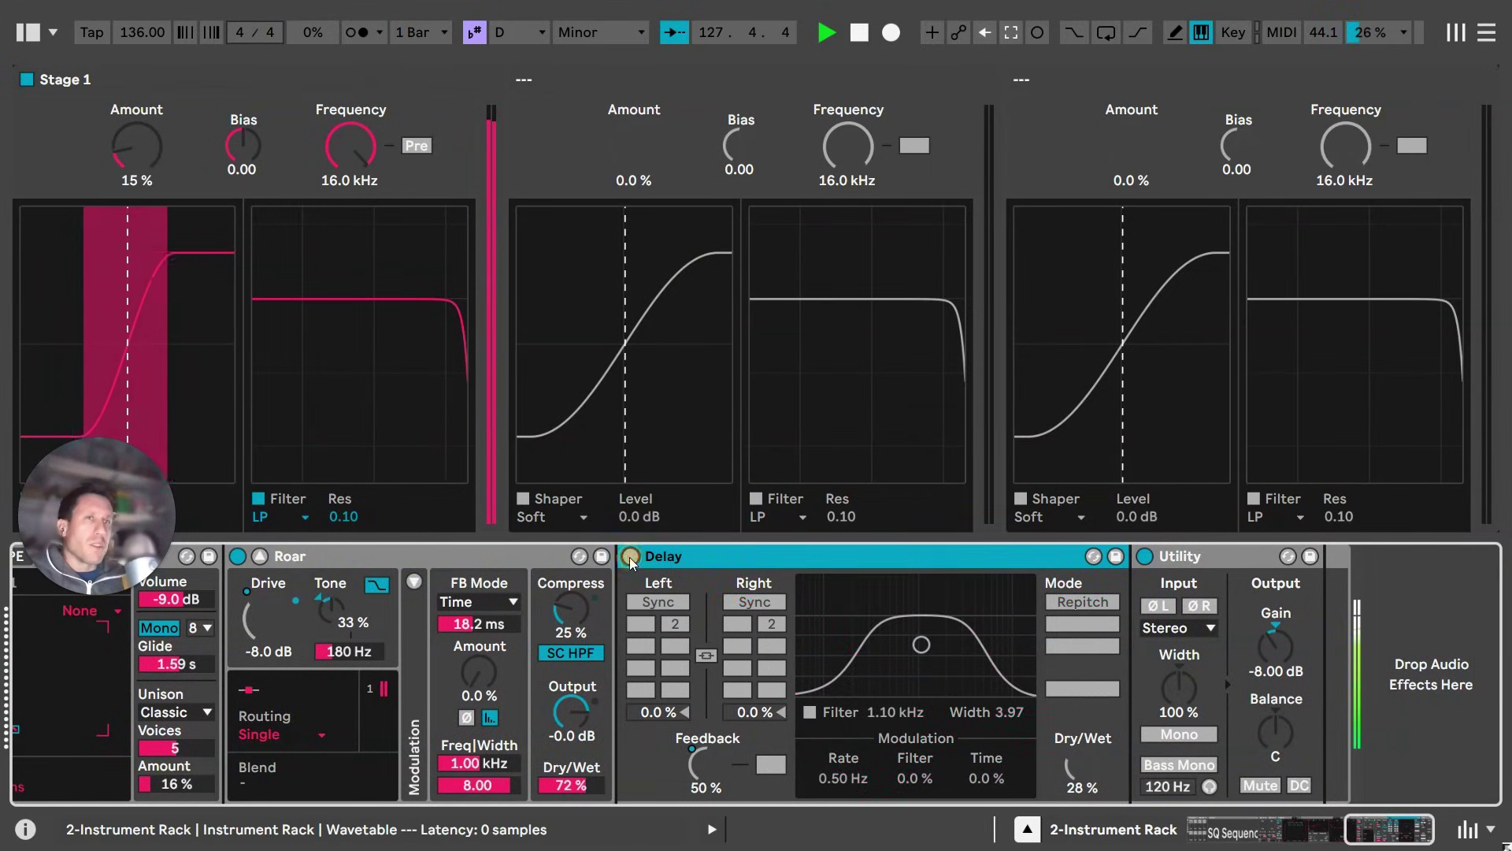
left_click(631, 556)
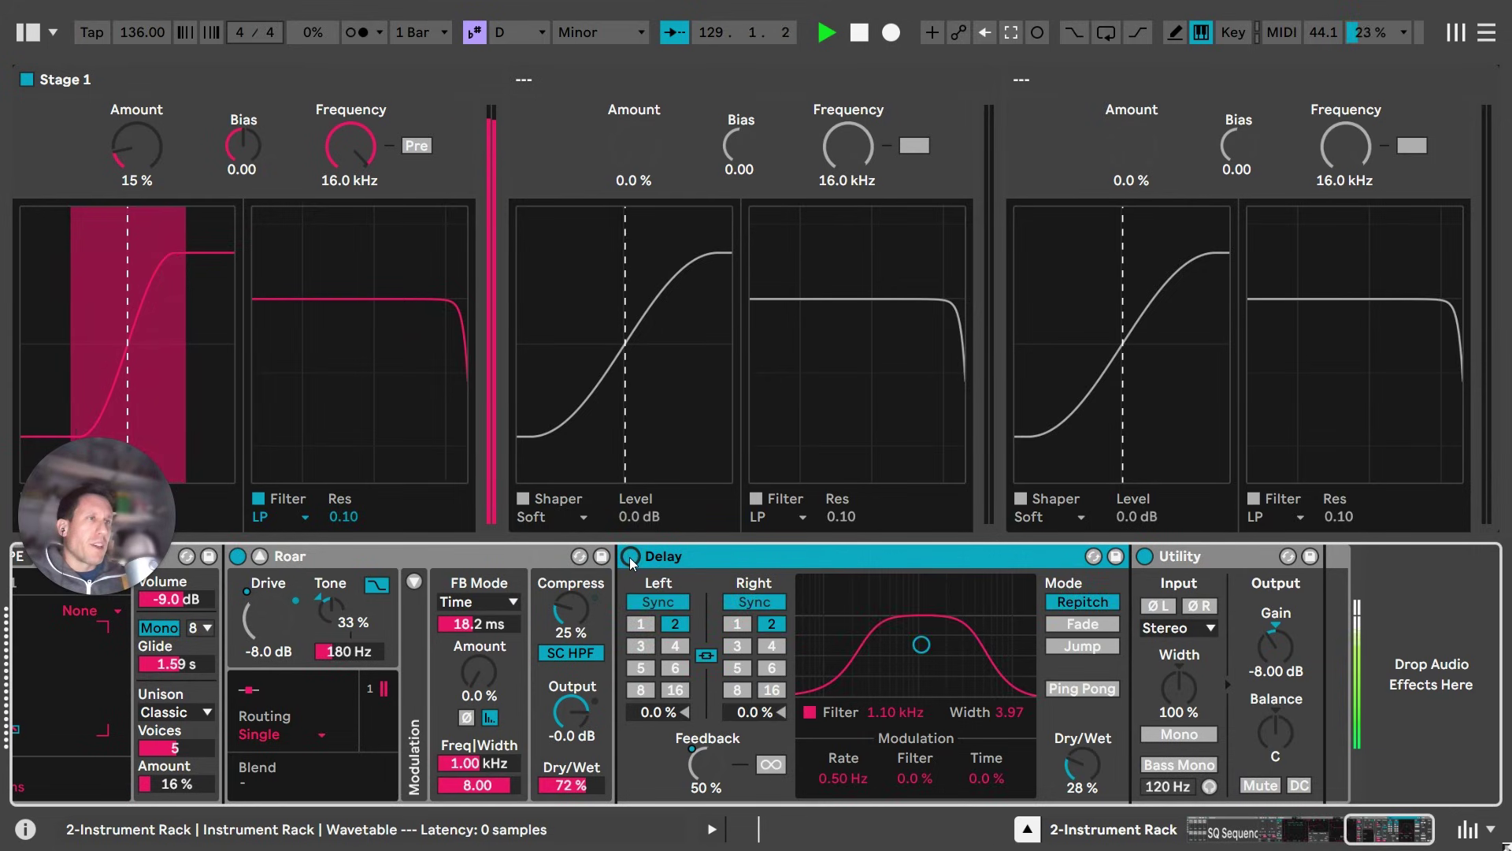
left_click(1240, 572)
left_click_drag(1380, 827, 1165, 836)
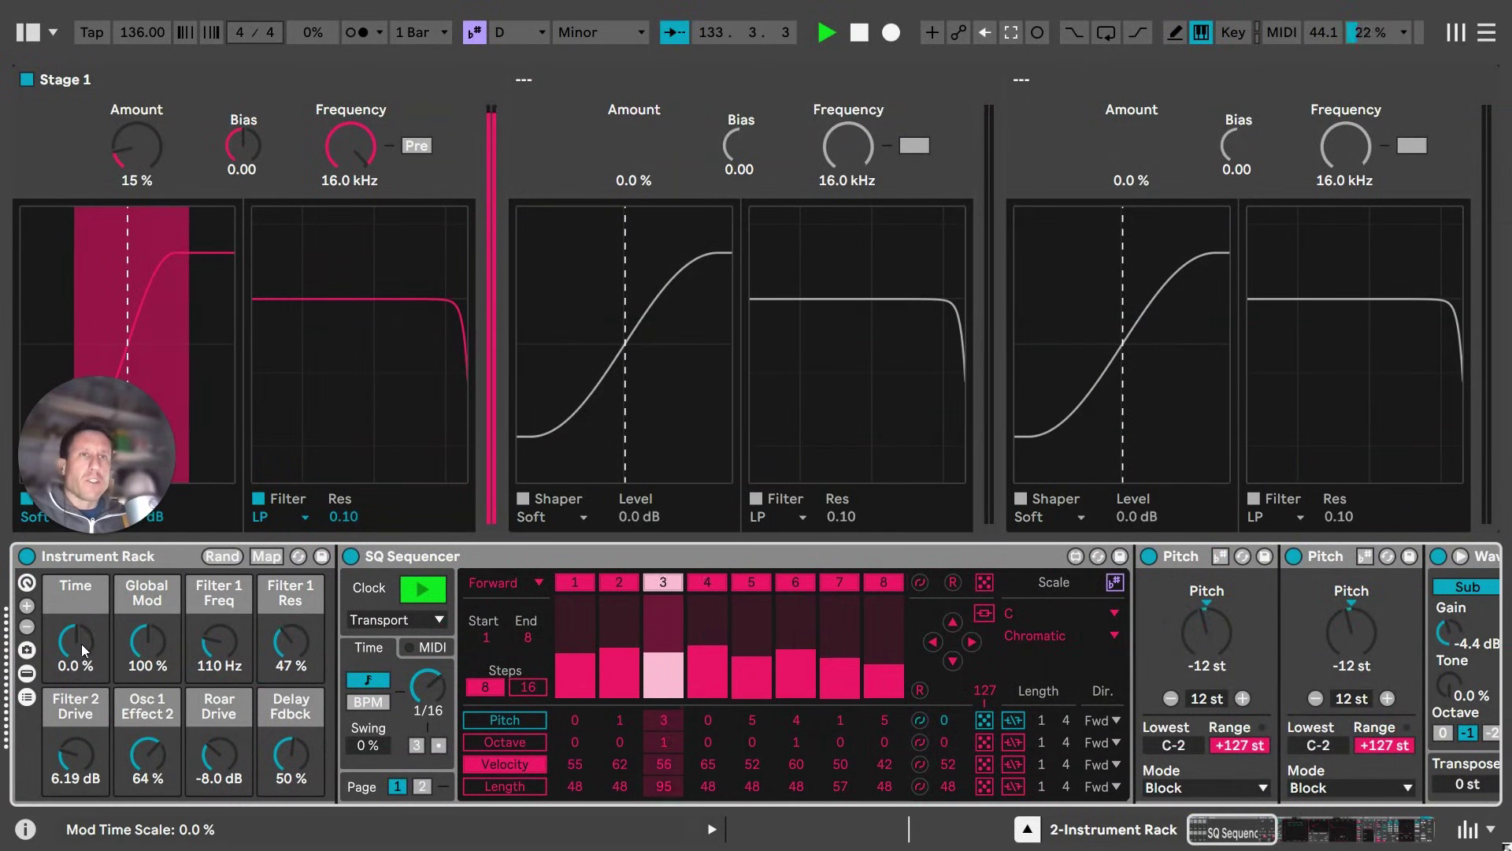
Check Wavetable's Global Mod matrix row, then set Global Mod to 150 % and Time to 0 %
left_click_drag(1270, 835, 1320, 845)
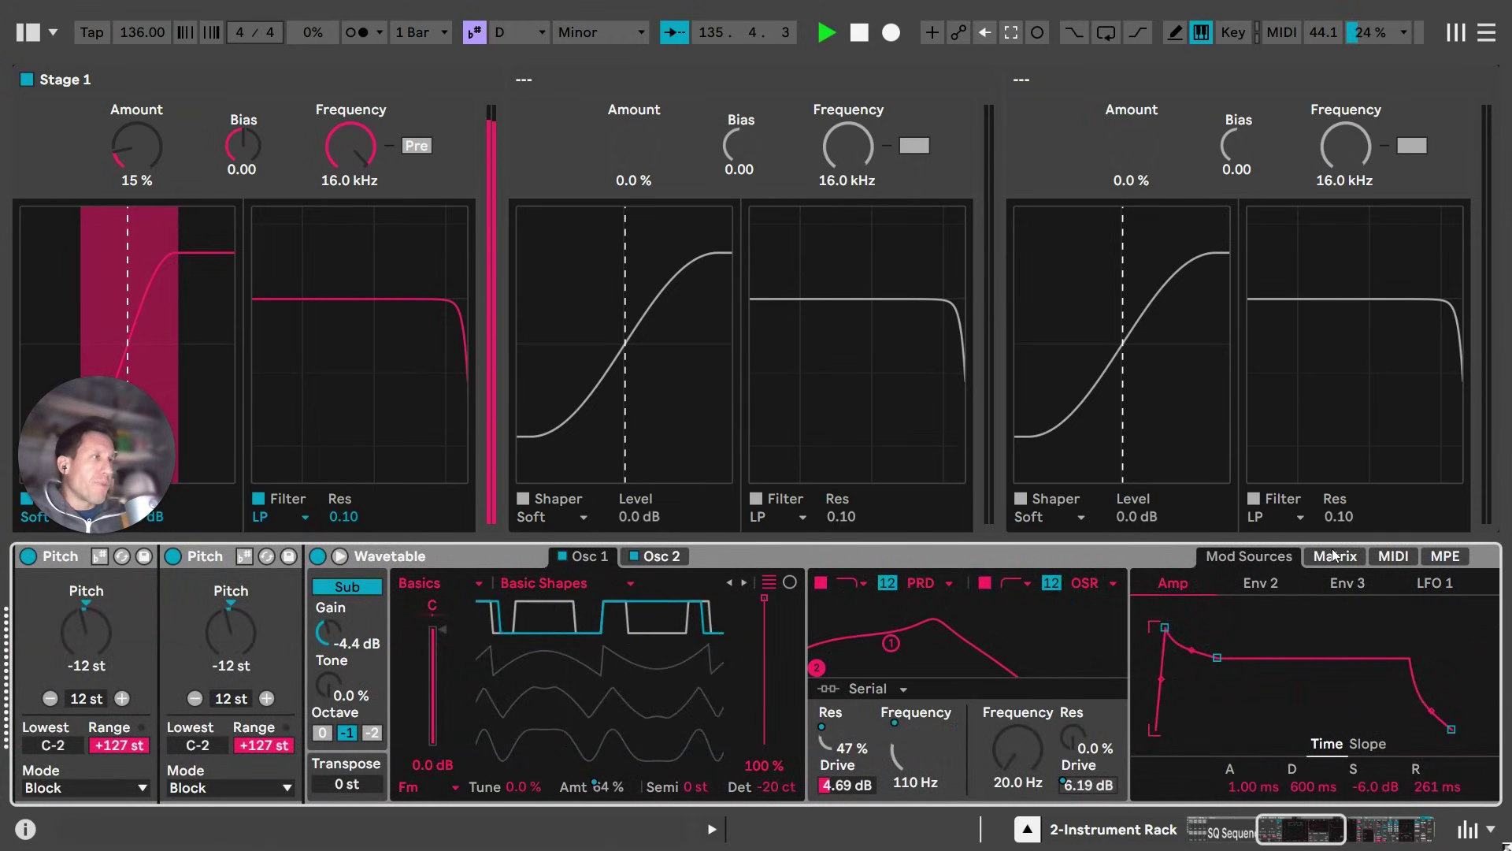
left_click(1354, 560)
left_click_drag(1353, 833, 1298, 836)
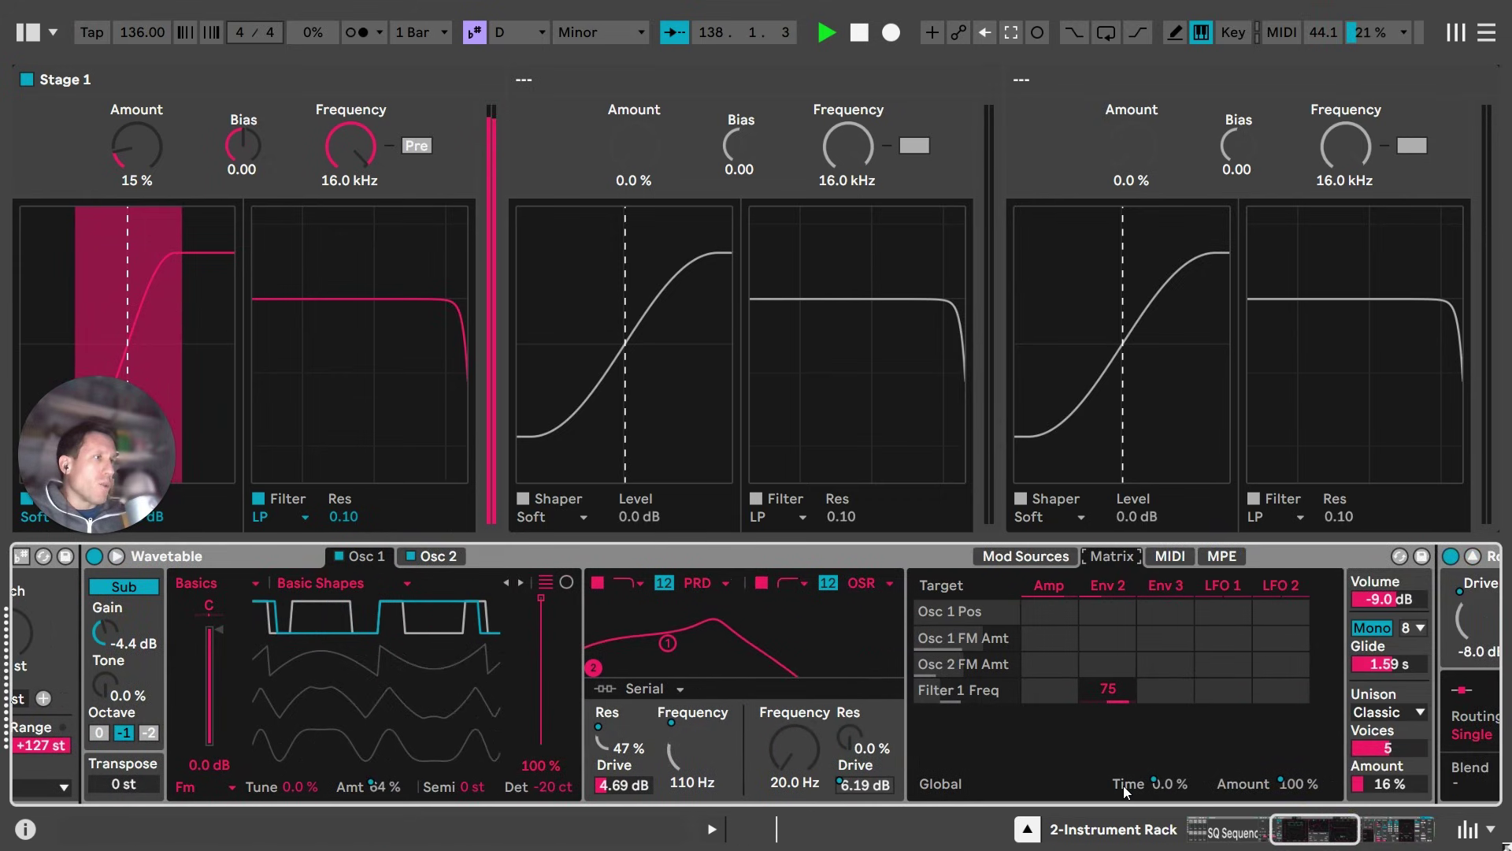
scroll(1299, 778, "left", 10)
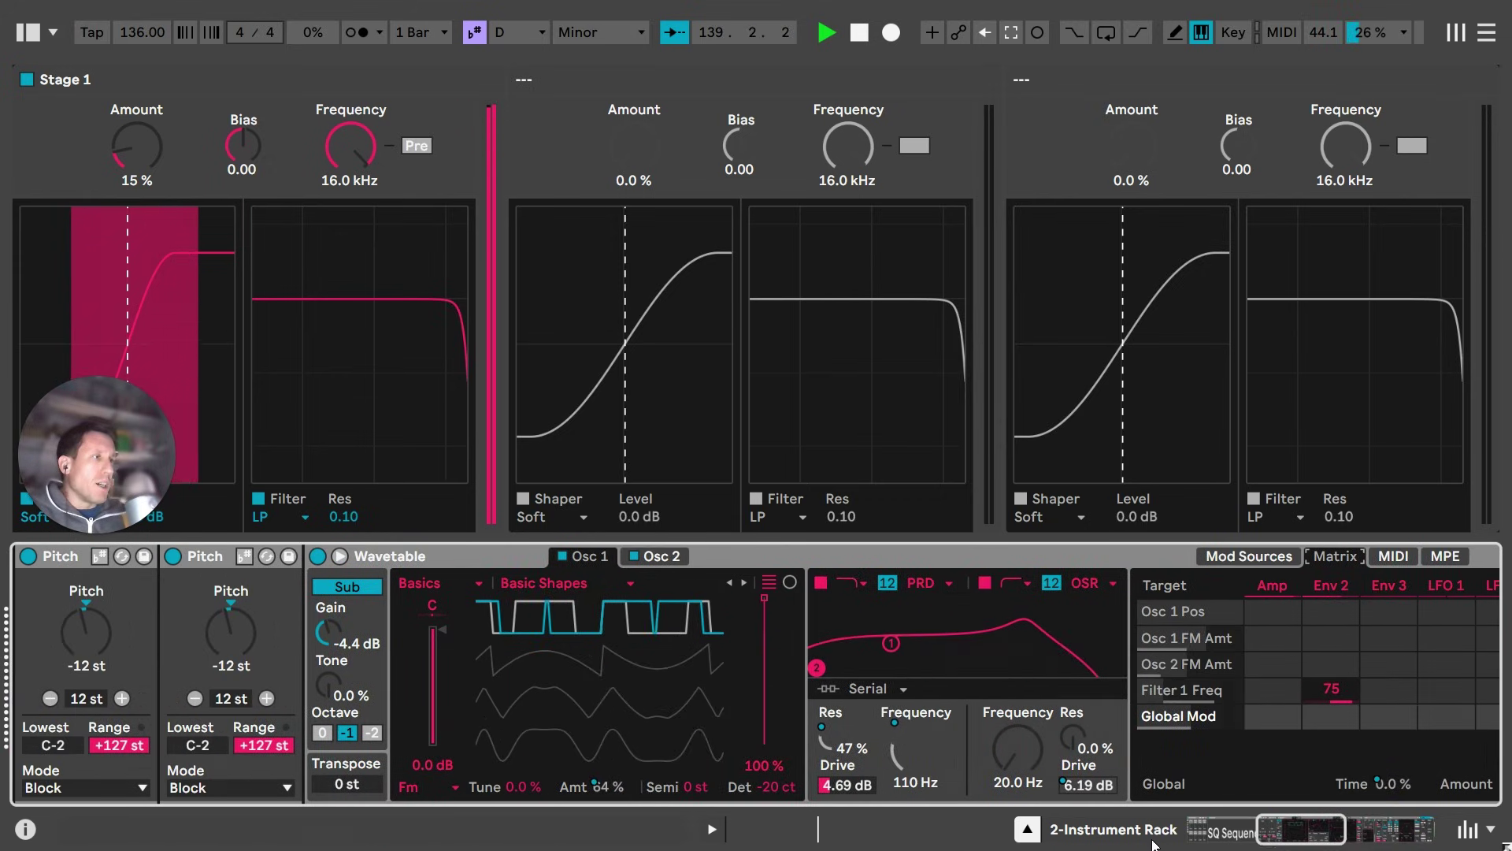
left_click_drag(76, 642, 146, 591)
left_click_drag(76, 644, 76, 657)
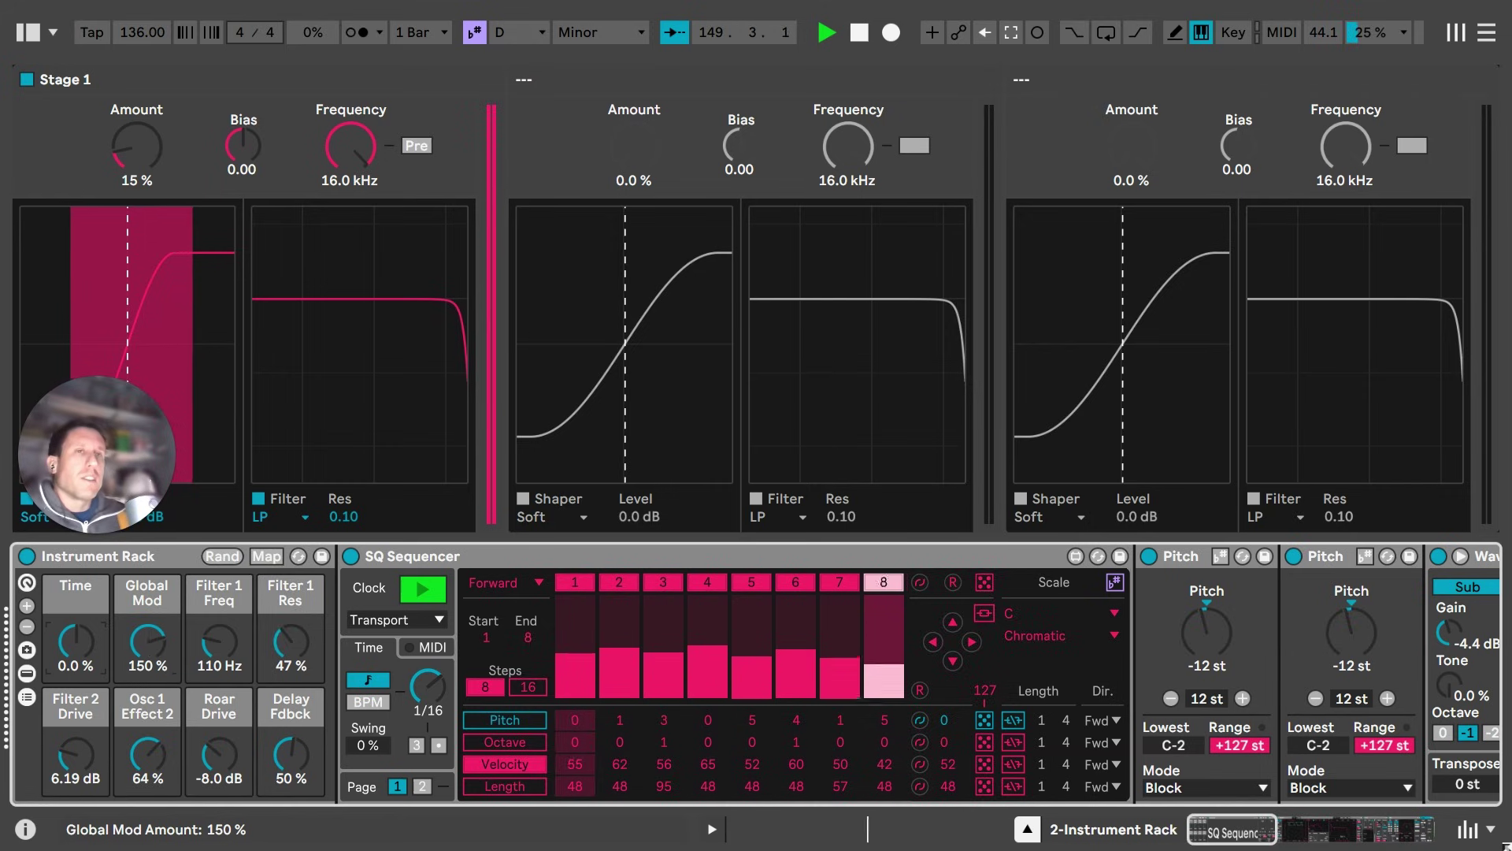
Pull Global Mod down to 74 % and view Wavetable's matrix beside Roar
left_click_drag(149, 641, 151, 625)
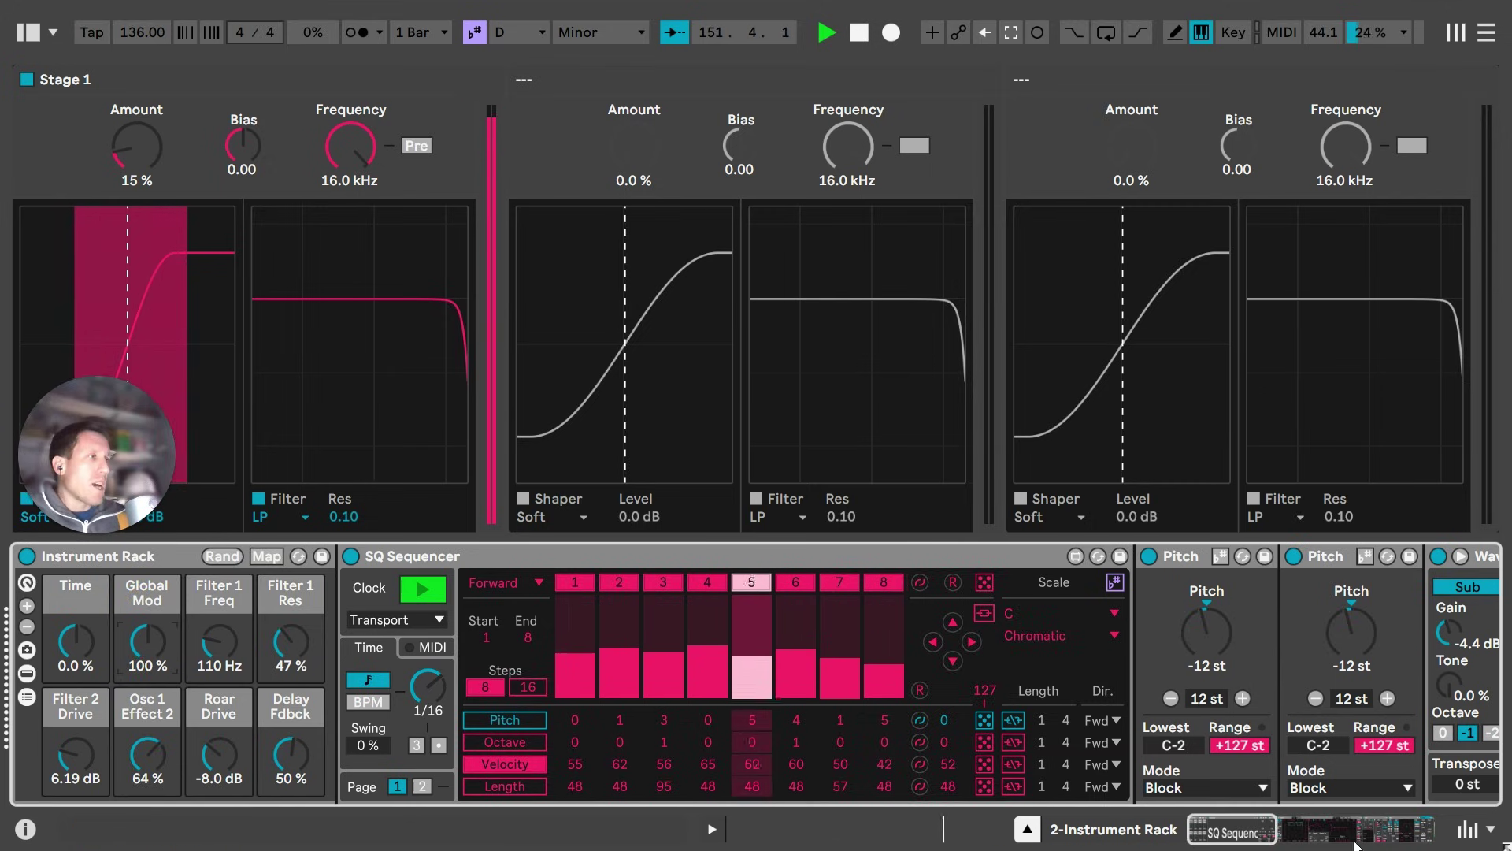
left_click(1325, 837)
left_click(1401, 824)
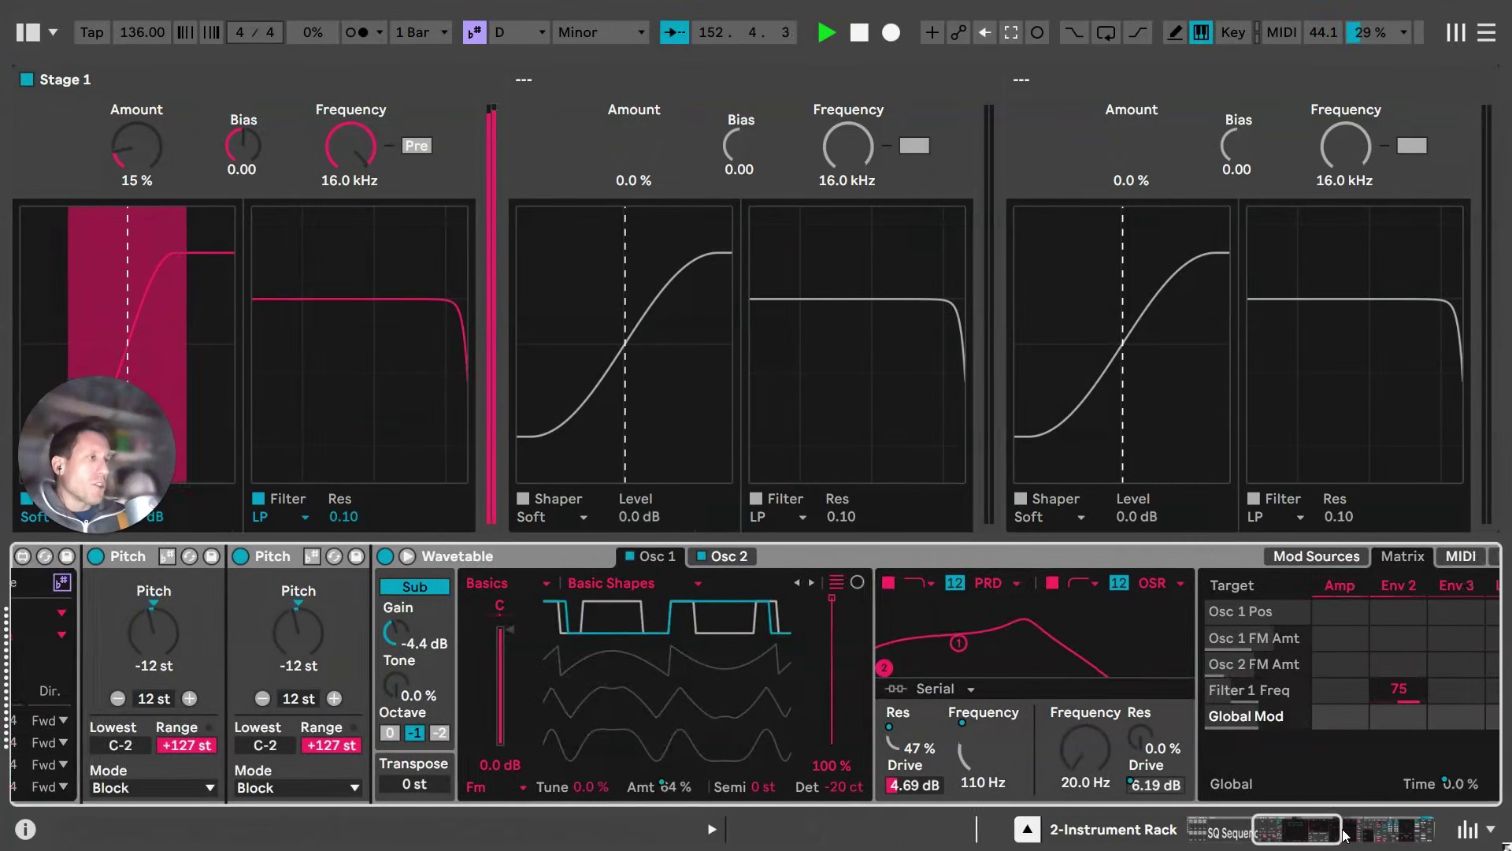
left_click_drag(1292, 833, 1119, 831)
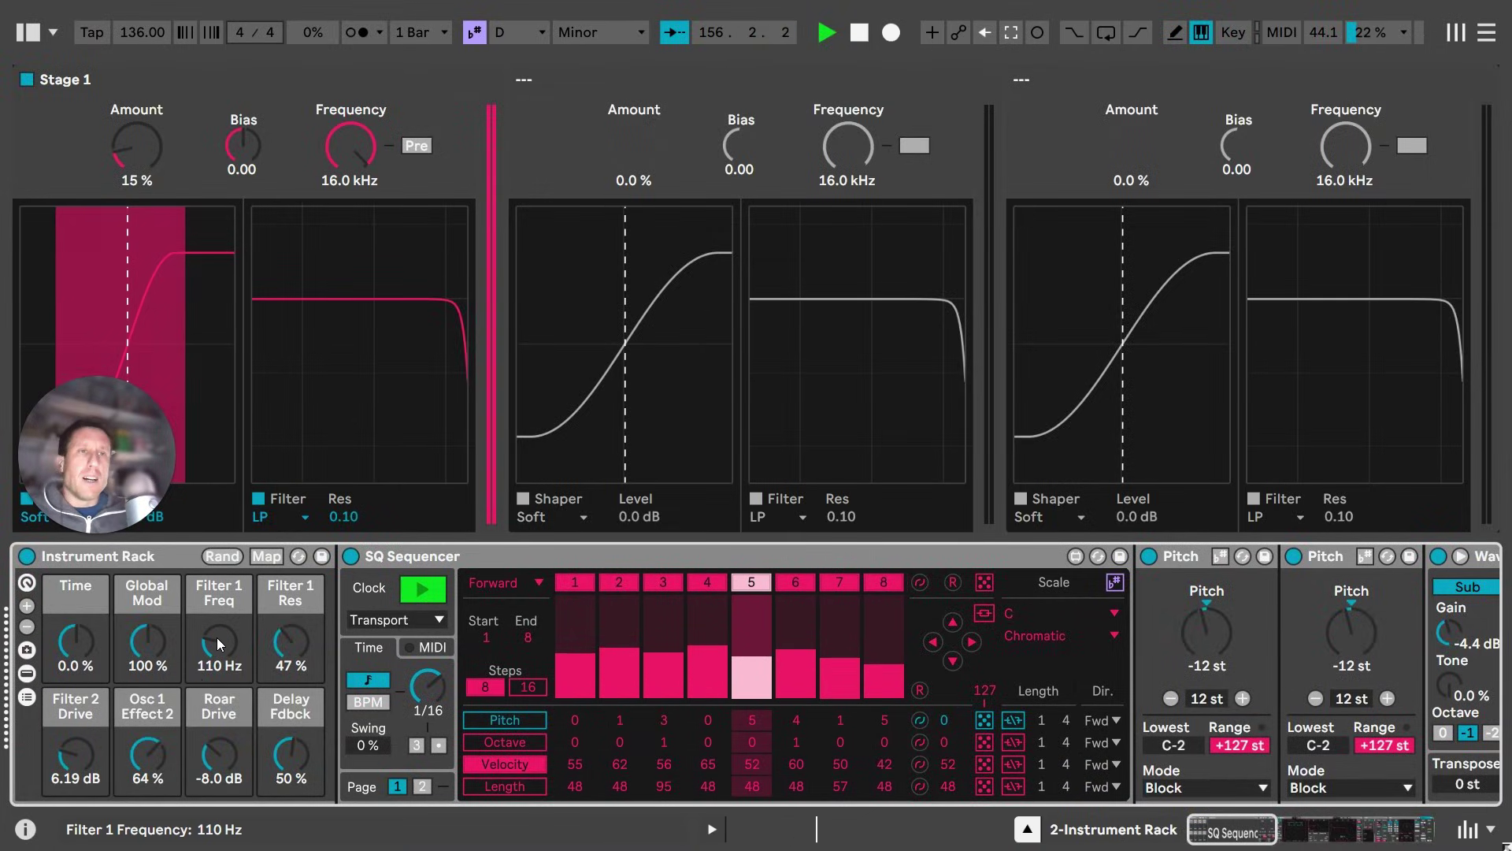
Set the Filter 1 Freq macro to 20.0 kHz and Filter 1 Res to 98 %
left_click_drag(216, 636, 216, 557)
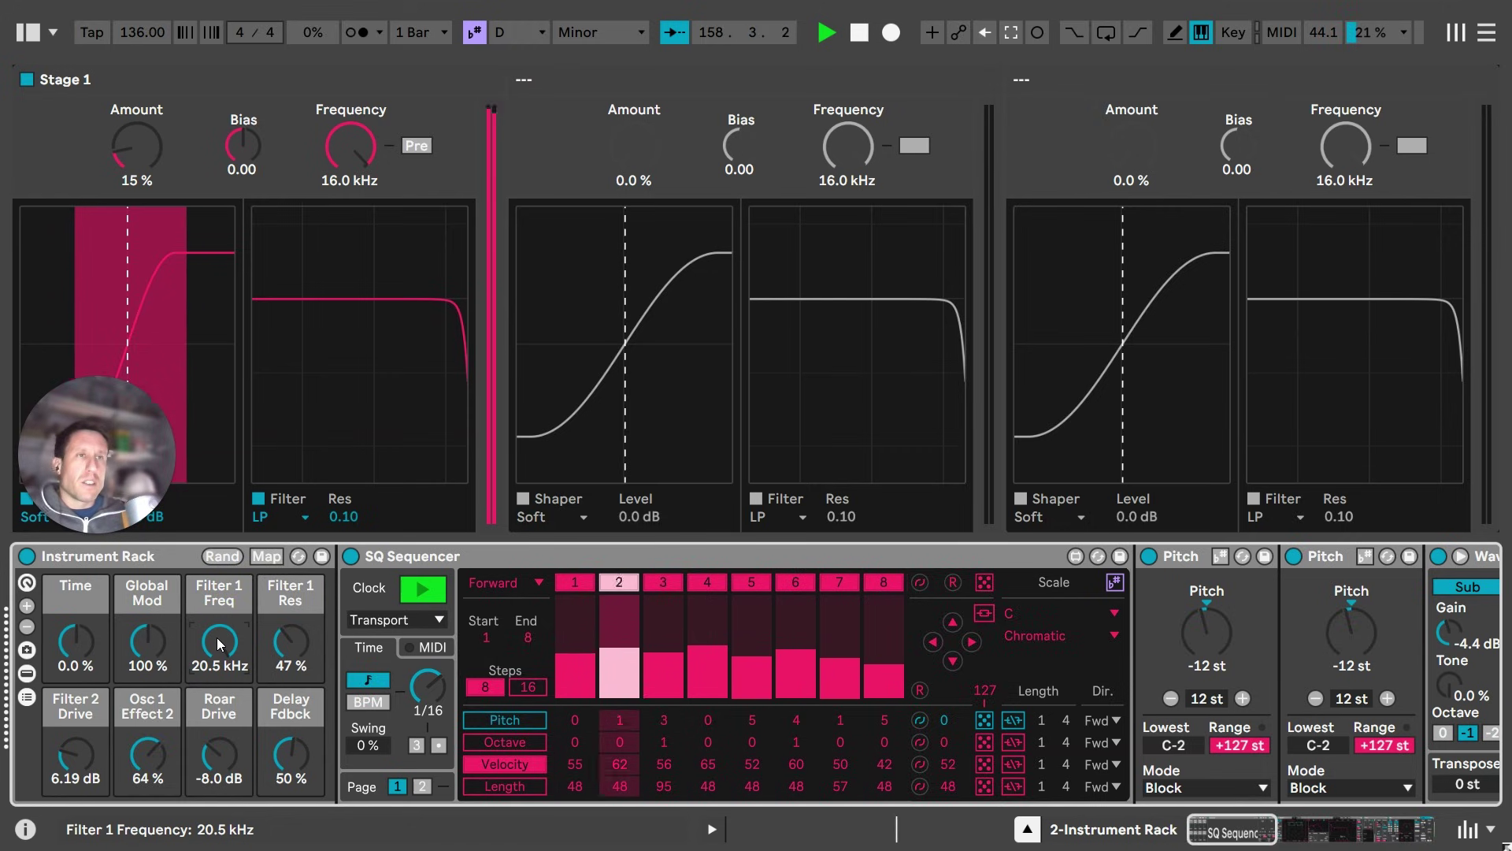
left_click_drag(216, 636, 219, 709)
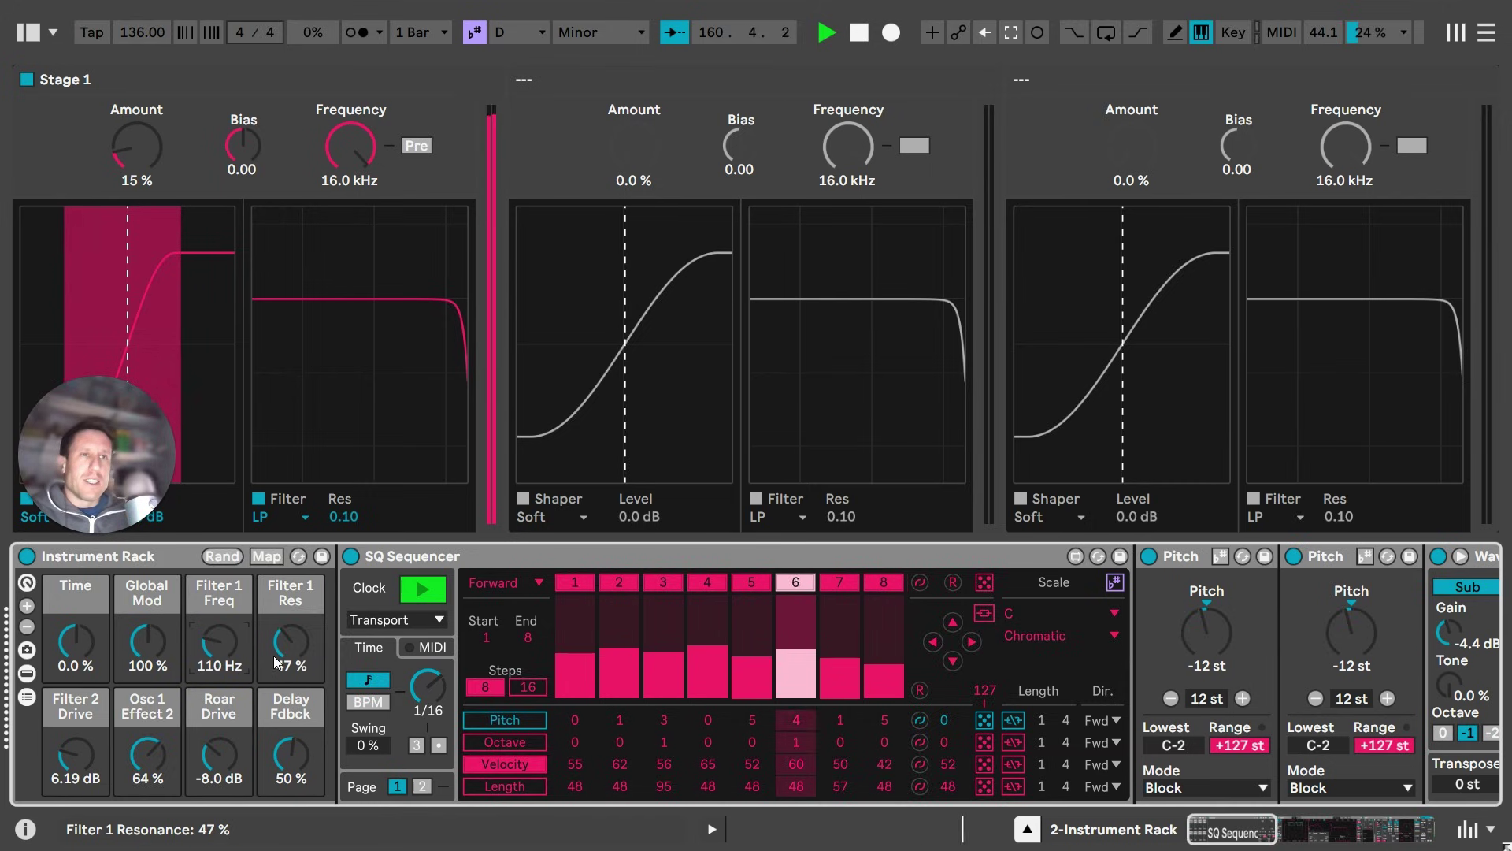
left_click_drag(277, 662, 285, 645)
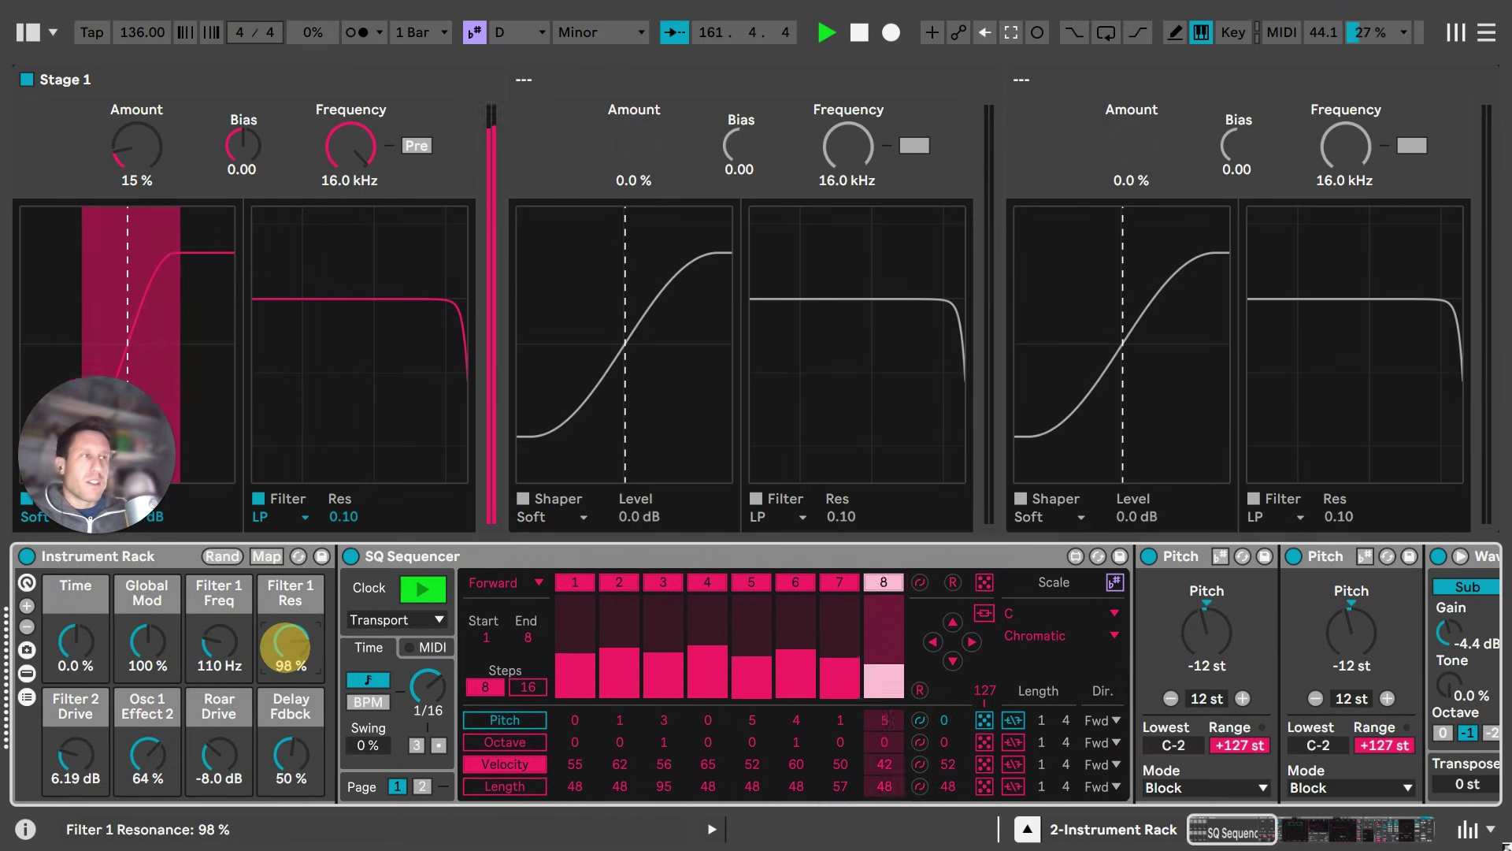
Select Wavetable and scroll its modulation matrix back into view
left_click(1330, 830)
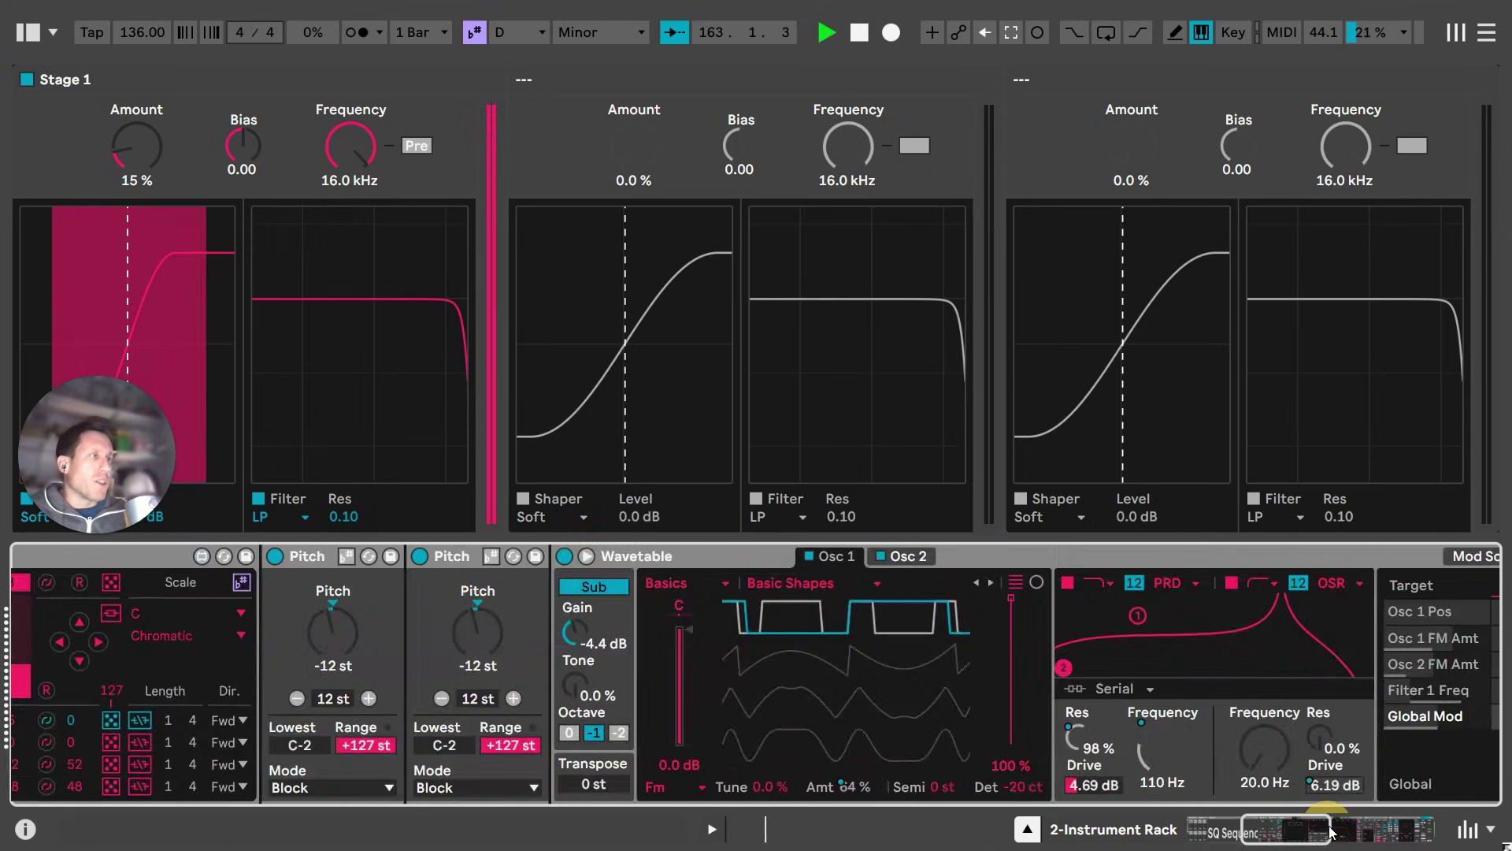
left_click_drag(1329, 829, 1316, 835)
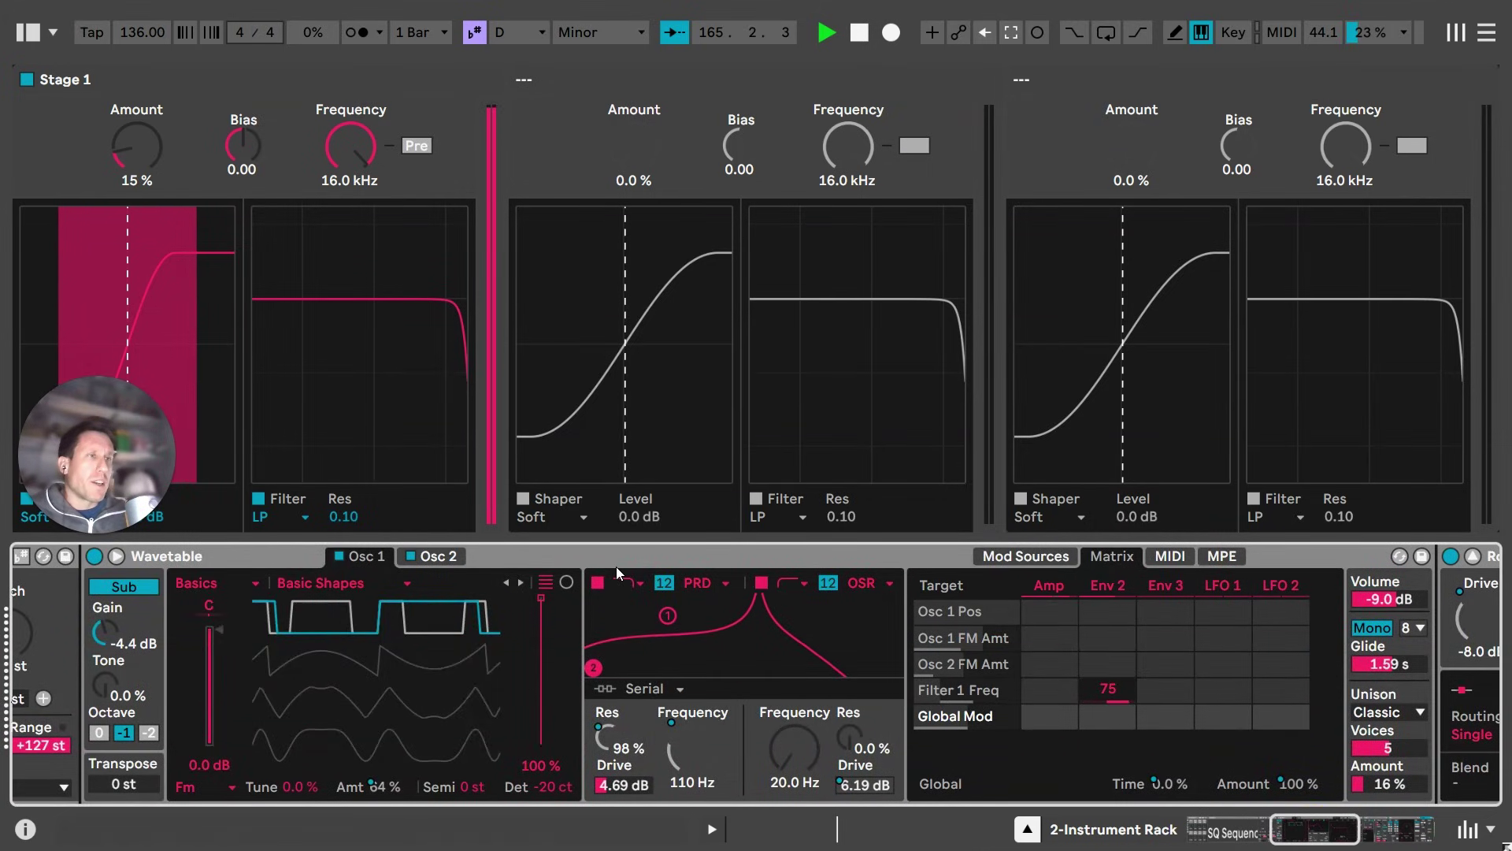
left_click(711, 551)
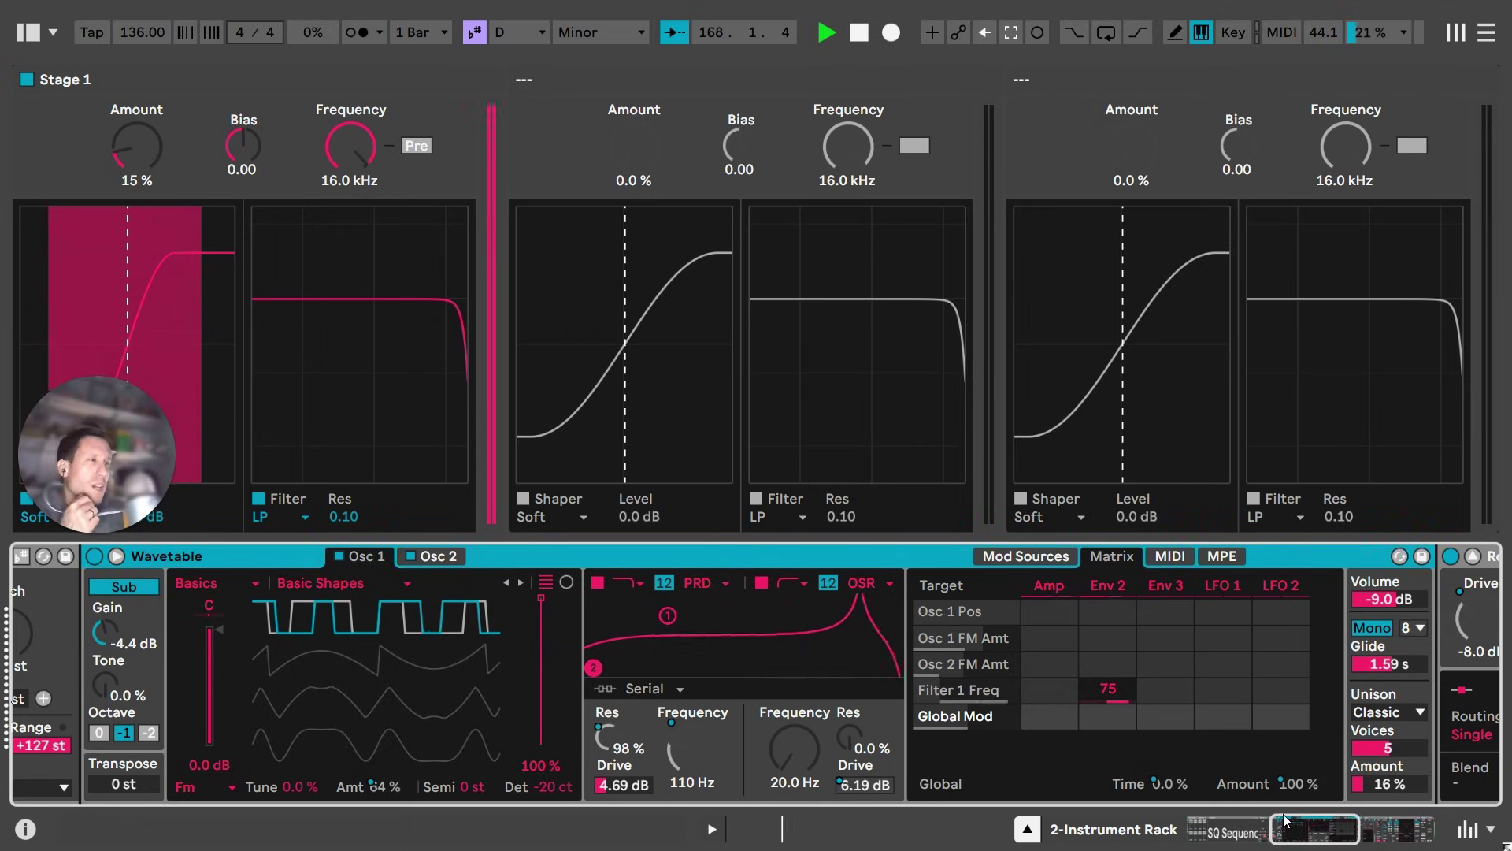
left_click_drag(1290, 827, 1192, 845)
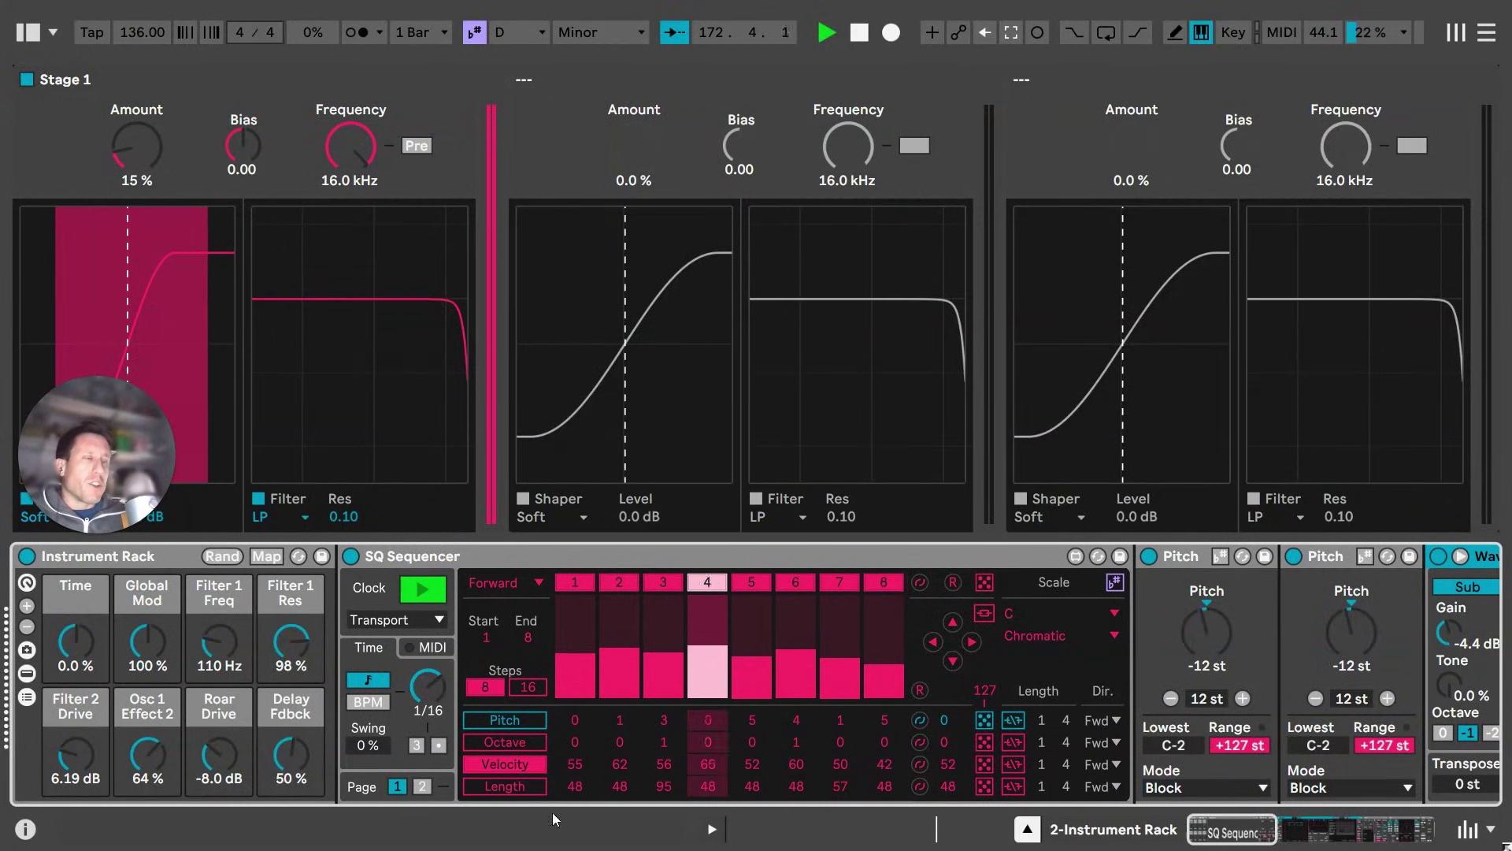
Set Filter 1 Freq to 168 Hz and Filter 2 Drive to 9.64 dB, then expand Wavetable's editor
left_click_drag(214, 639, 288, 656)
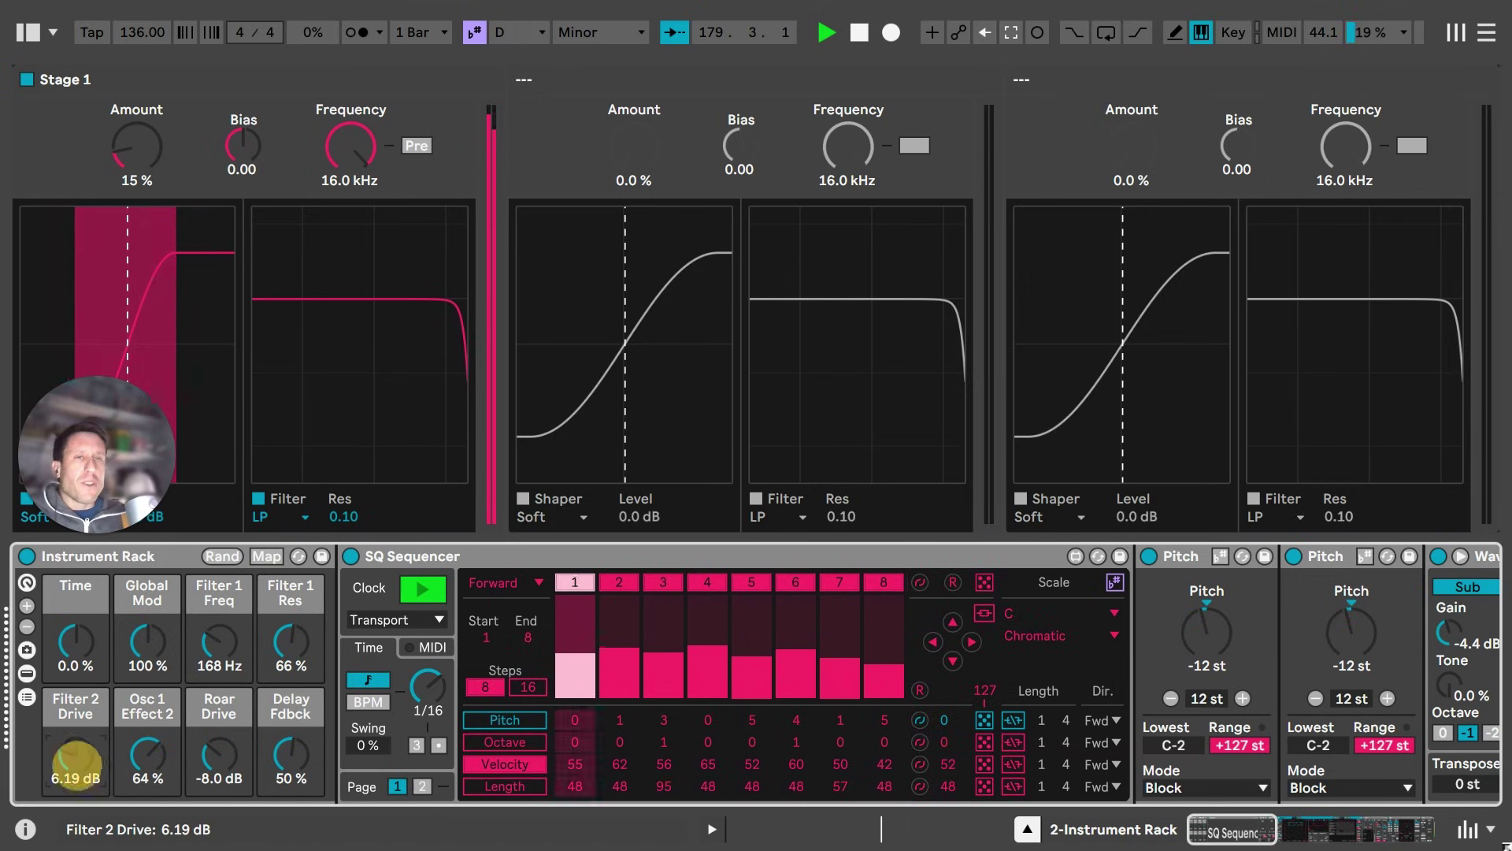
left_click_drag(77, 766, 77, 762)
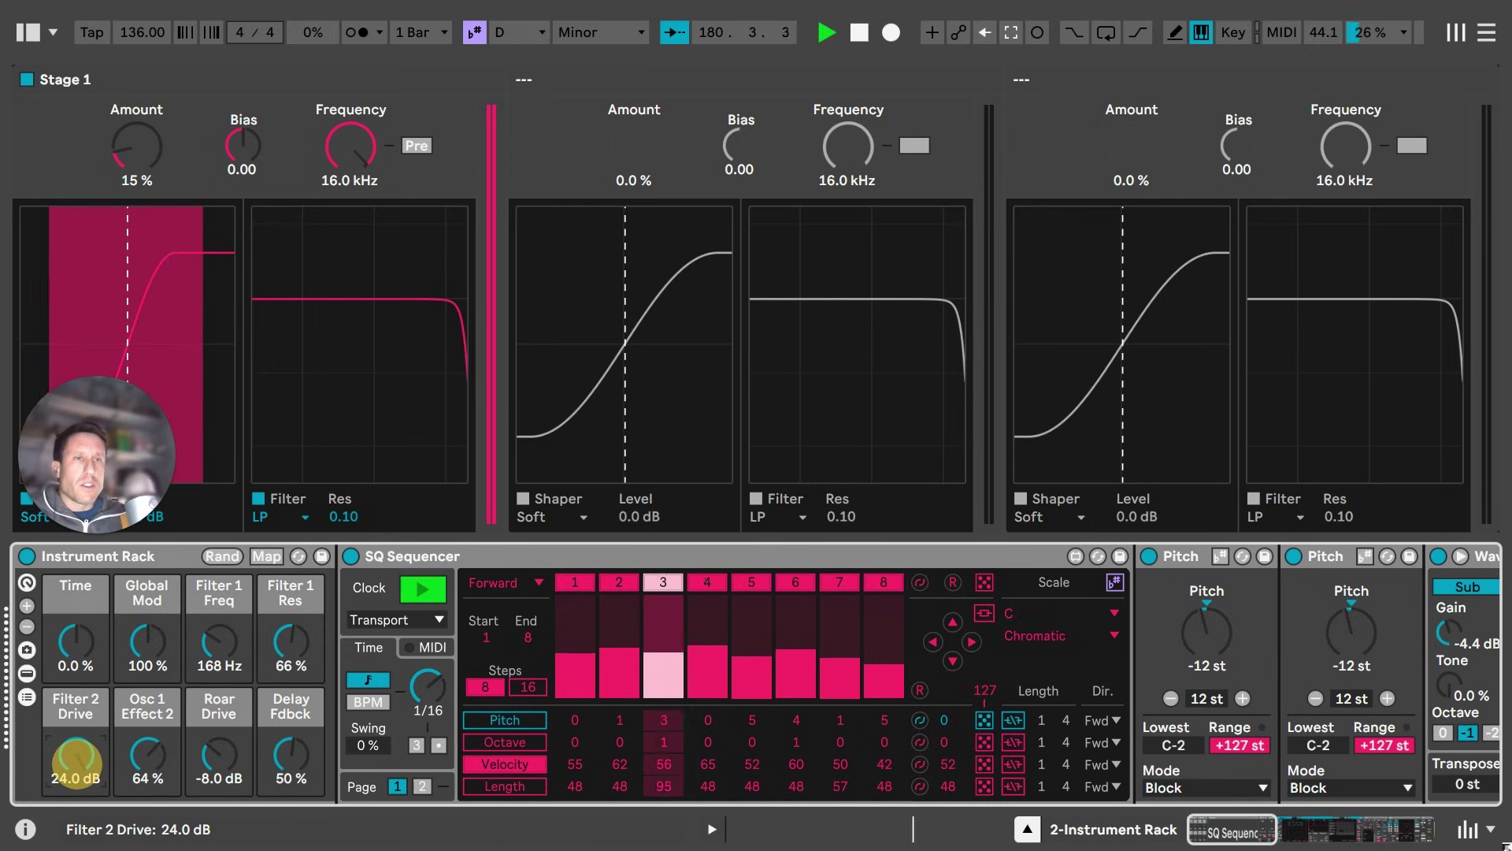
left_click_drag(77, 766, 77, 769)
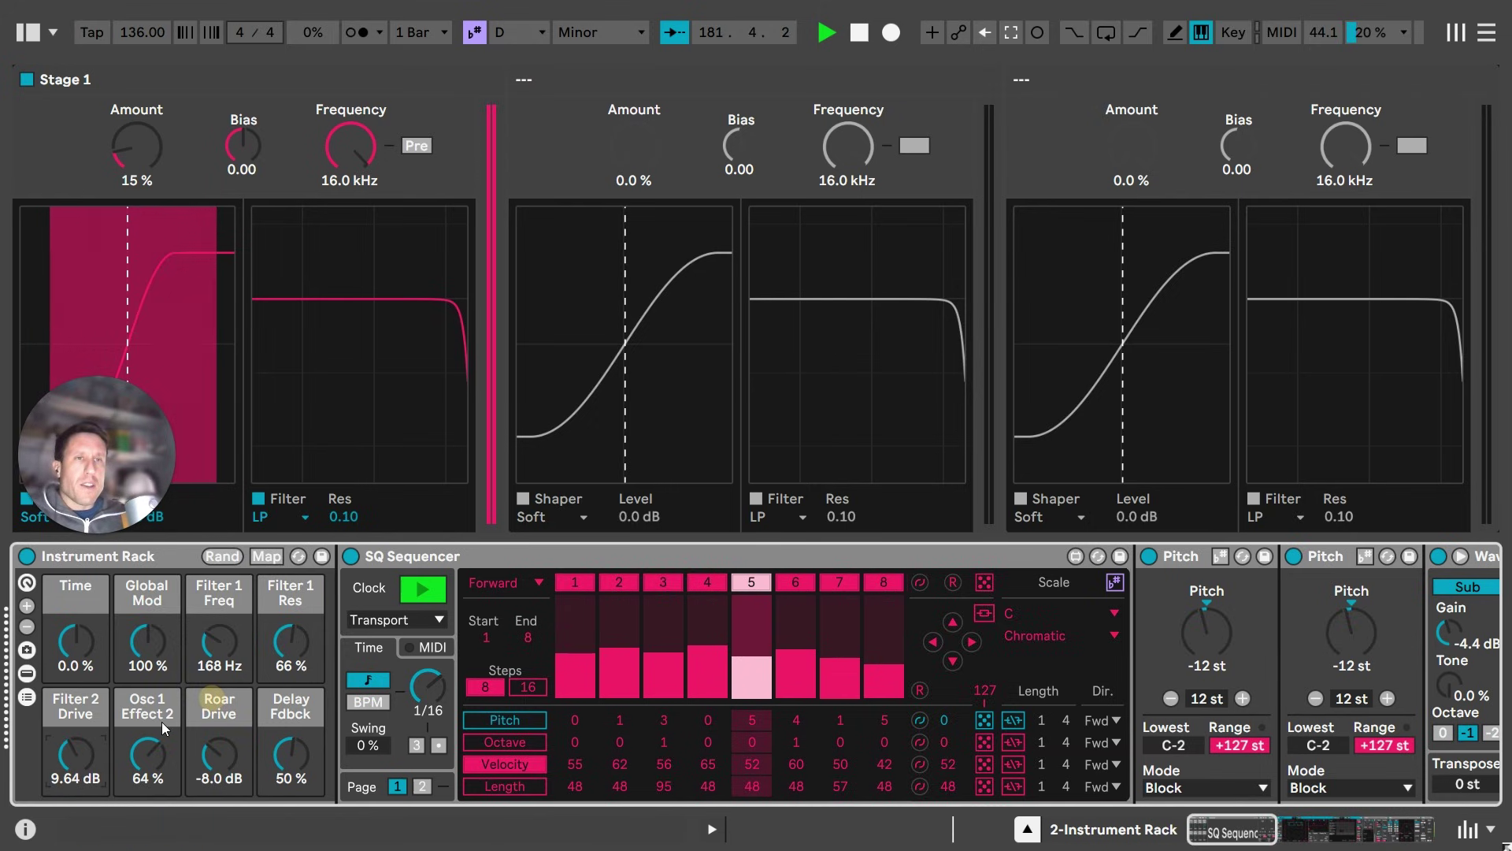
left_click(1460, 560)
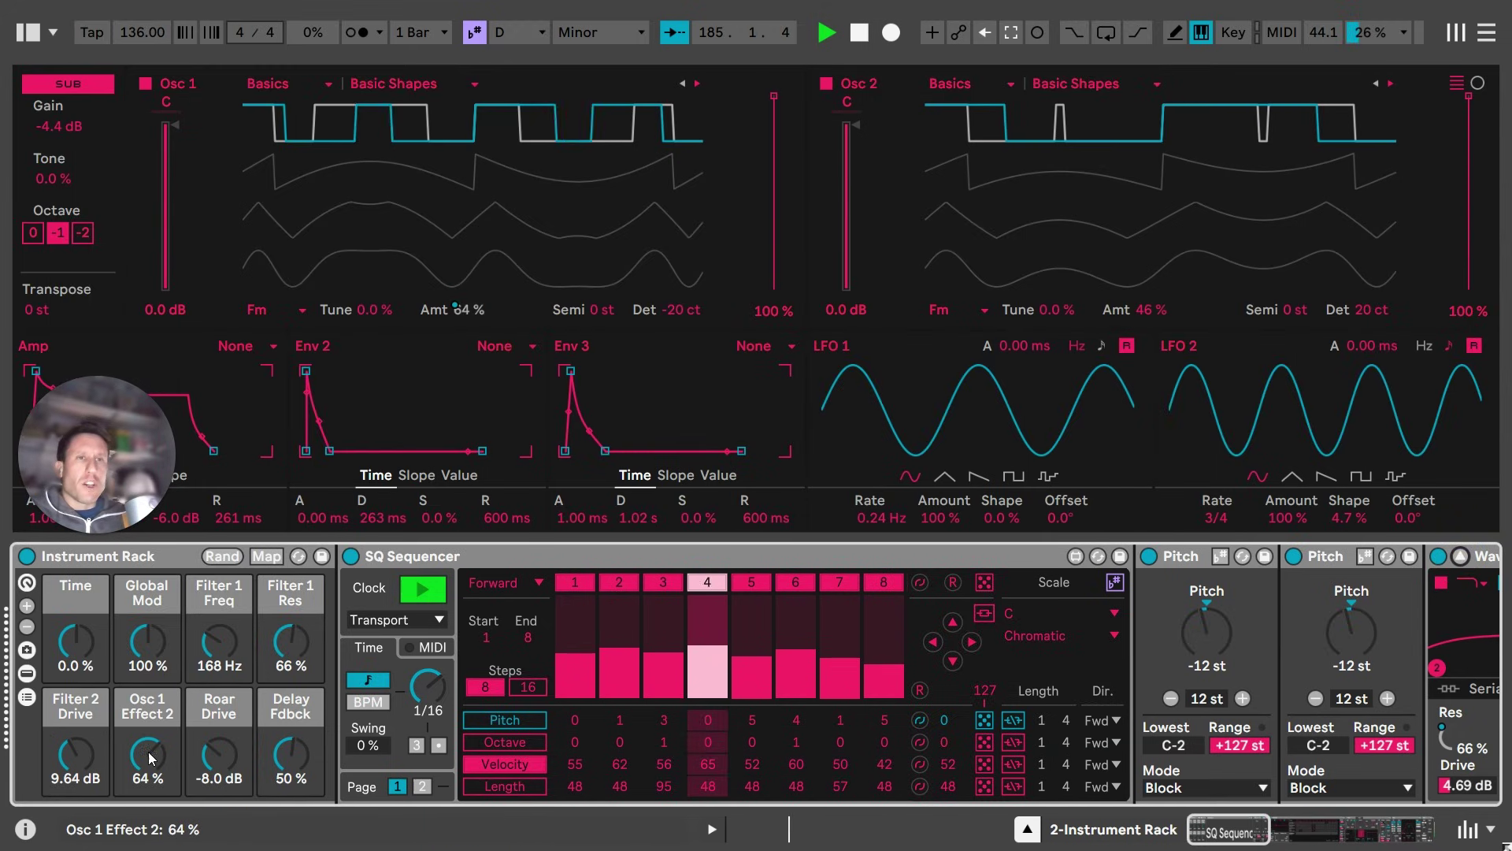
Sweep the Osc 1 Effect 2 macro to zero, then bring it back up to 86 %
left_click_drag(153, 758, 152, 754)
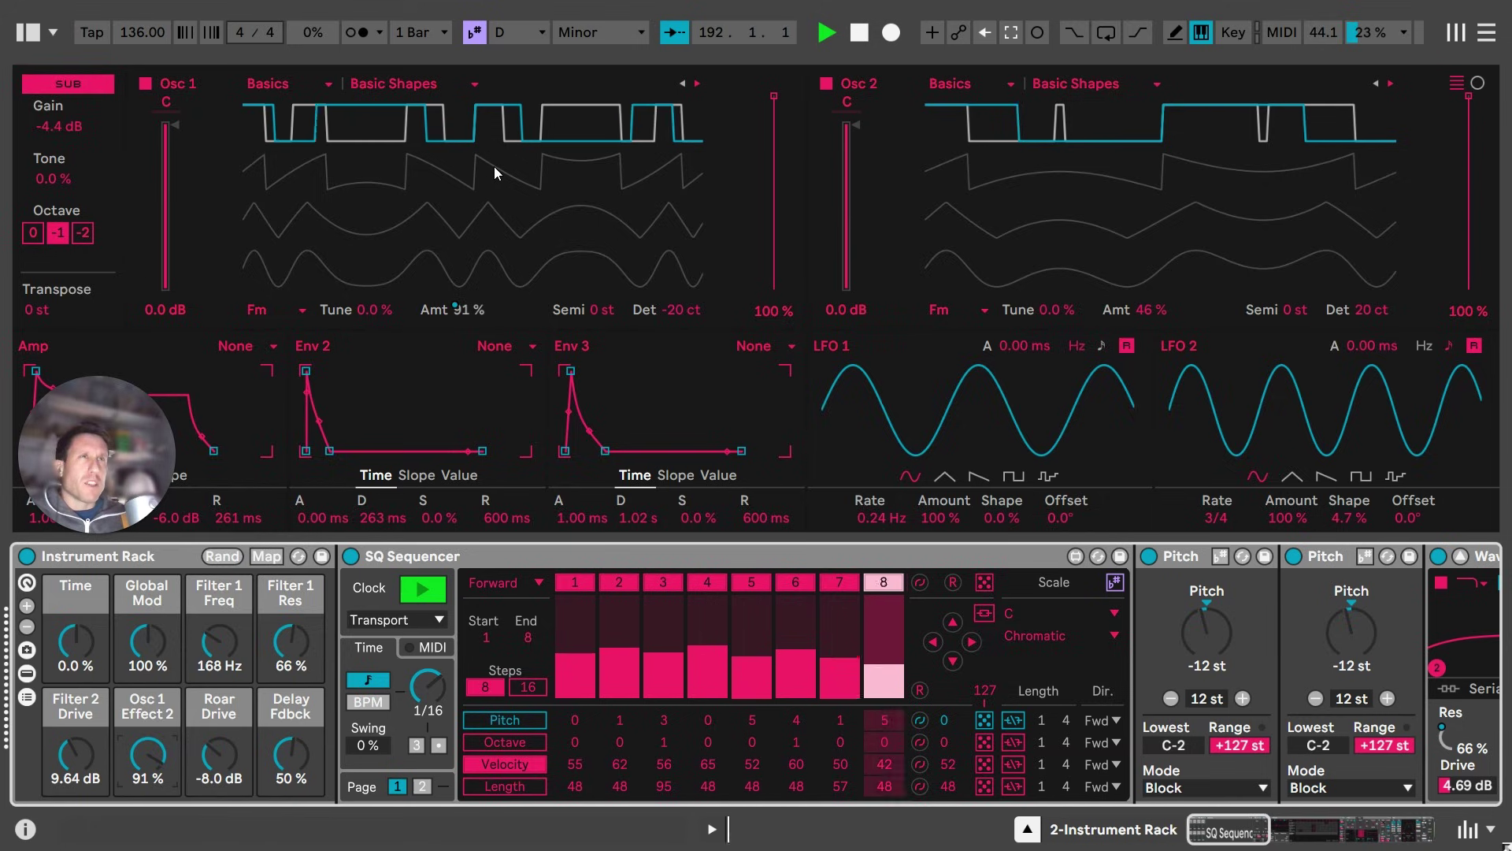
mouse_move(148, 754)
left_mouse_down()
mouse_move(148, 791)
mouse_move(151, 754)
left_mouse_up()
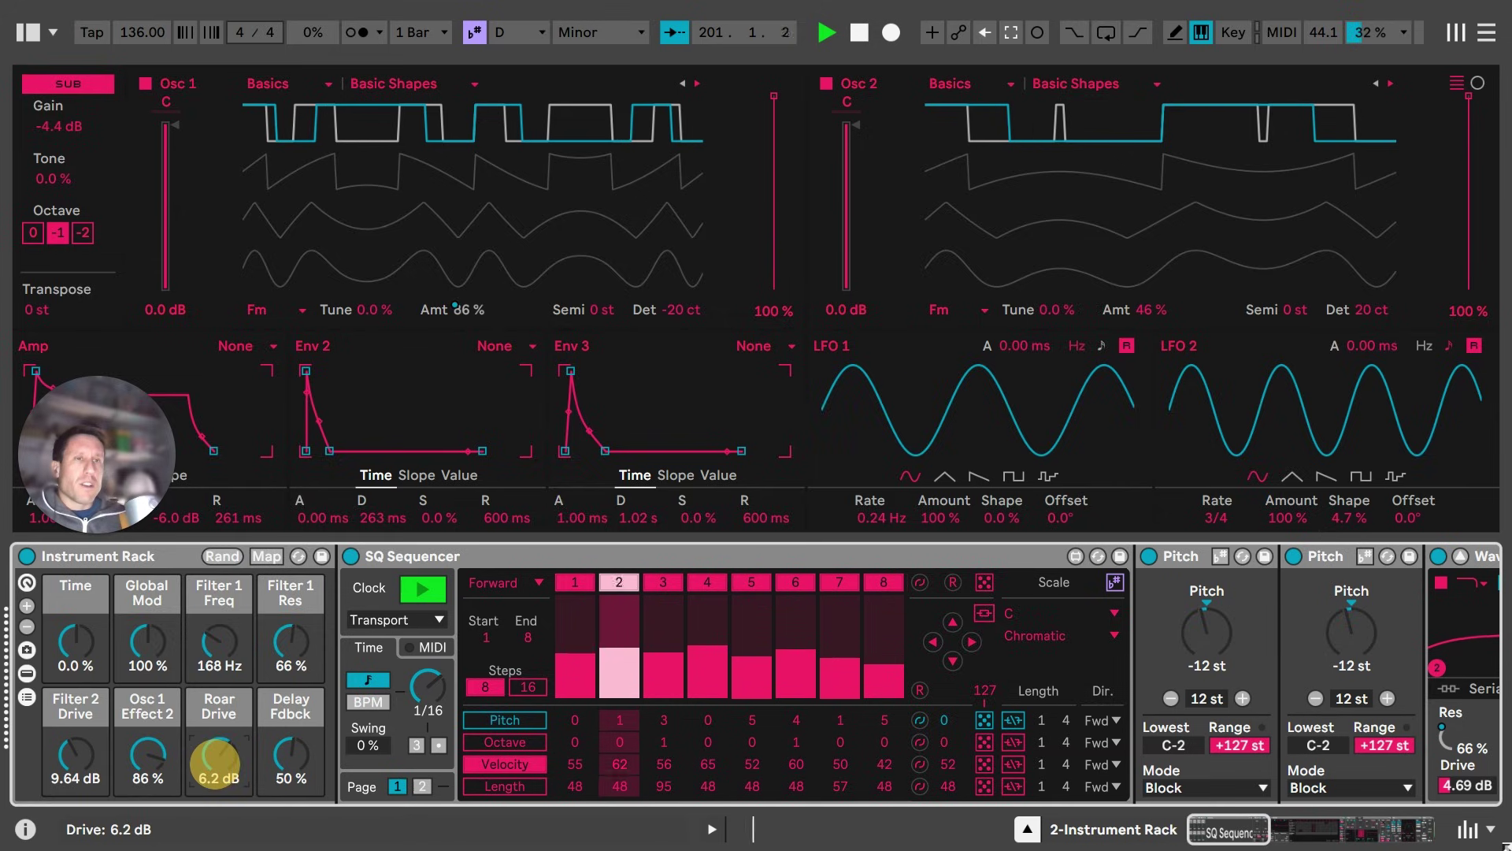
Drop Roar Drive to -2.1 dB and bring Delay Fdbck from 95 % down to 24 %
left_click_drag(215, 762, 214, 796)
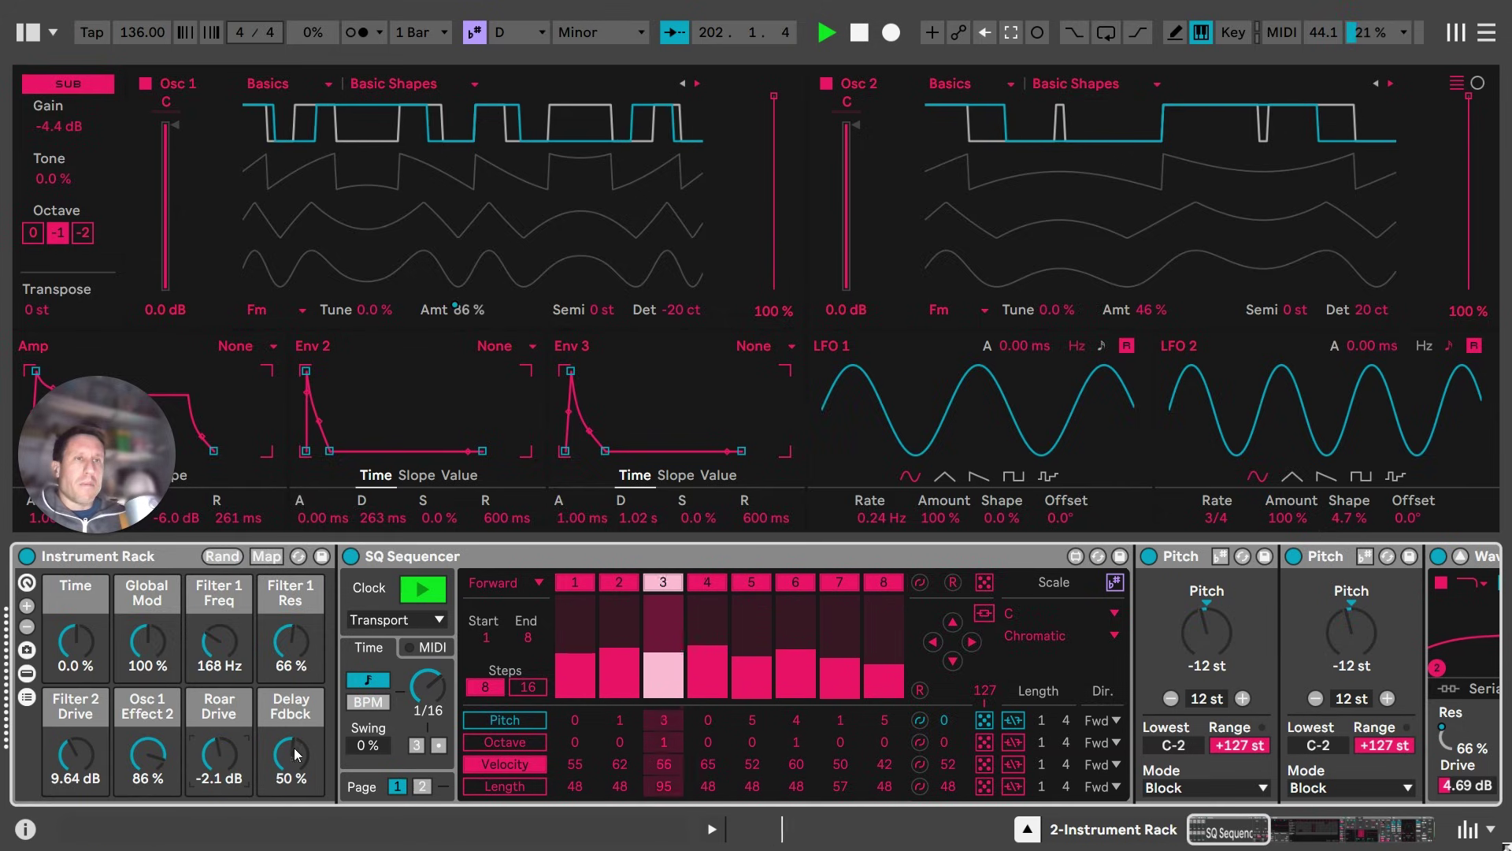
left_click_drag(297, 754, 229, 422)
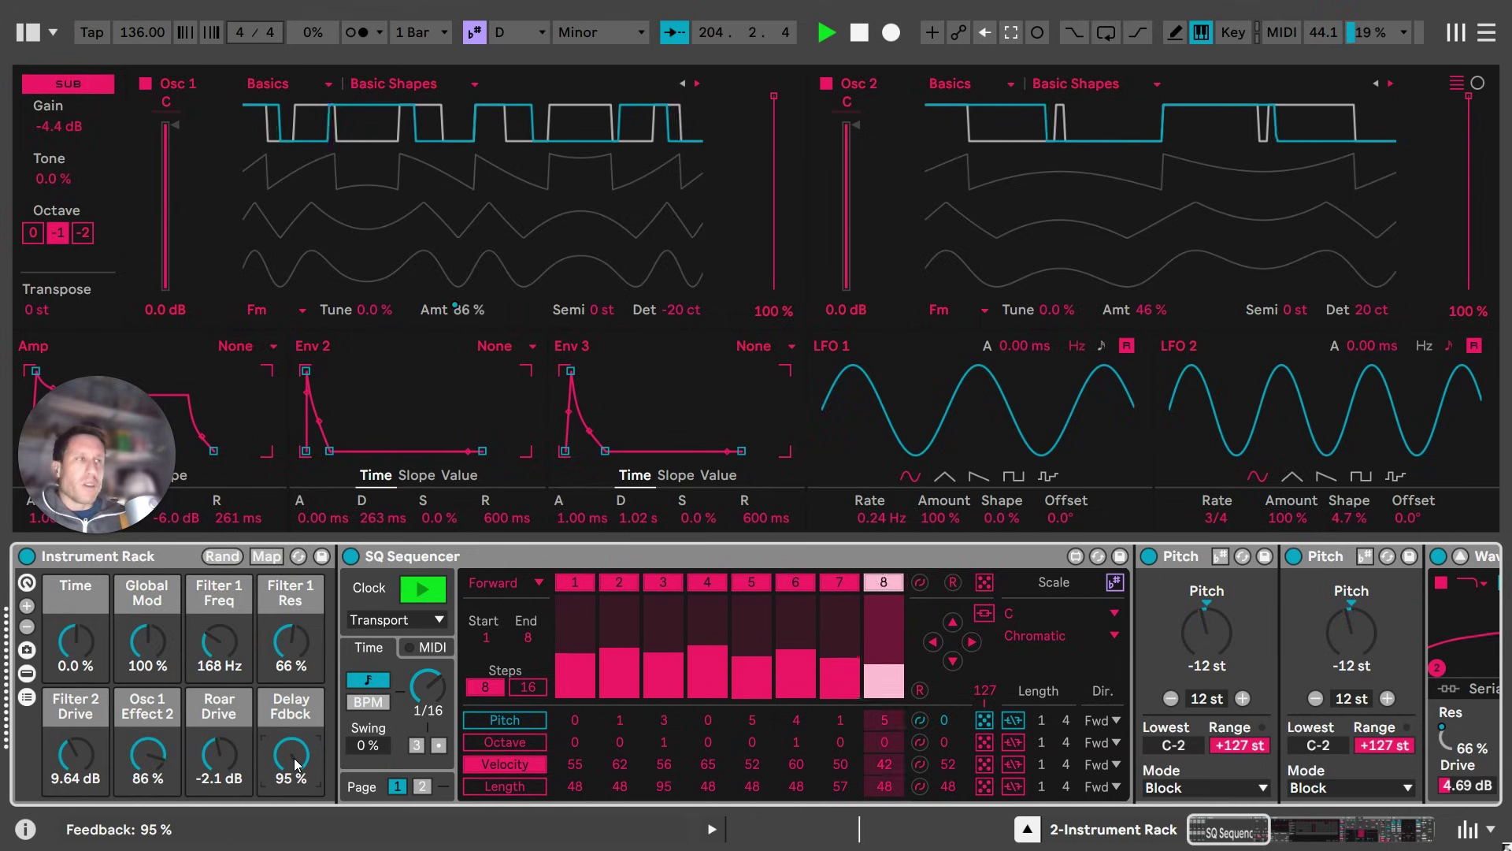
left_click_drag(297, 764, 295, 768)
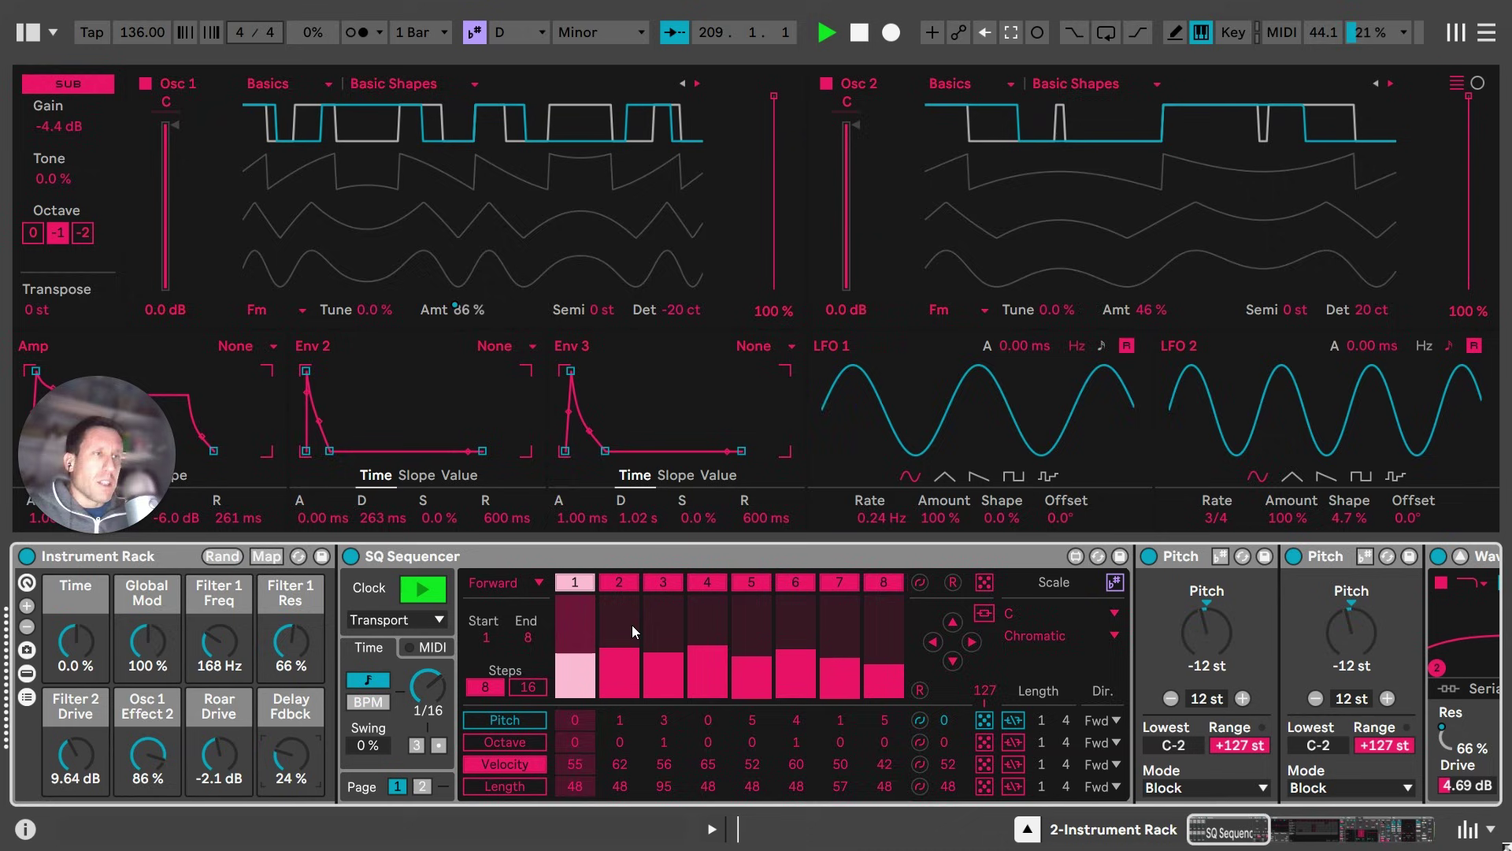
Redraw step velocities to 52, 66 and 65 for steps 2–4, and set Global Mod to 106 %
mouse_move(631, 625)
left_mouse_down()
mouse_move(623, 597)
mouse_move(617, 648)
mouse_move(674, 566)
mouse_move(668, 645)
mouse_move(721, 646)
mouse_move(621, 673)
mouse_move(625, 802)
left_mouse_up()
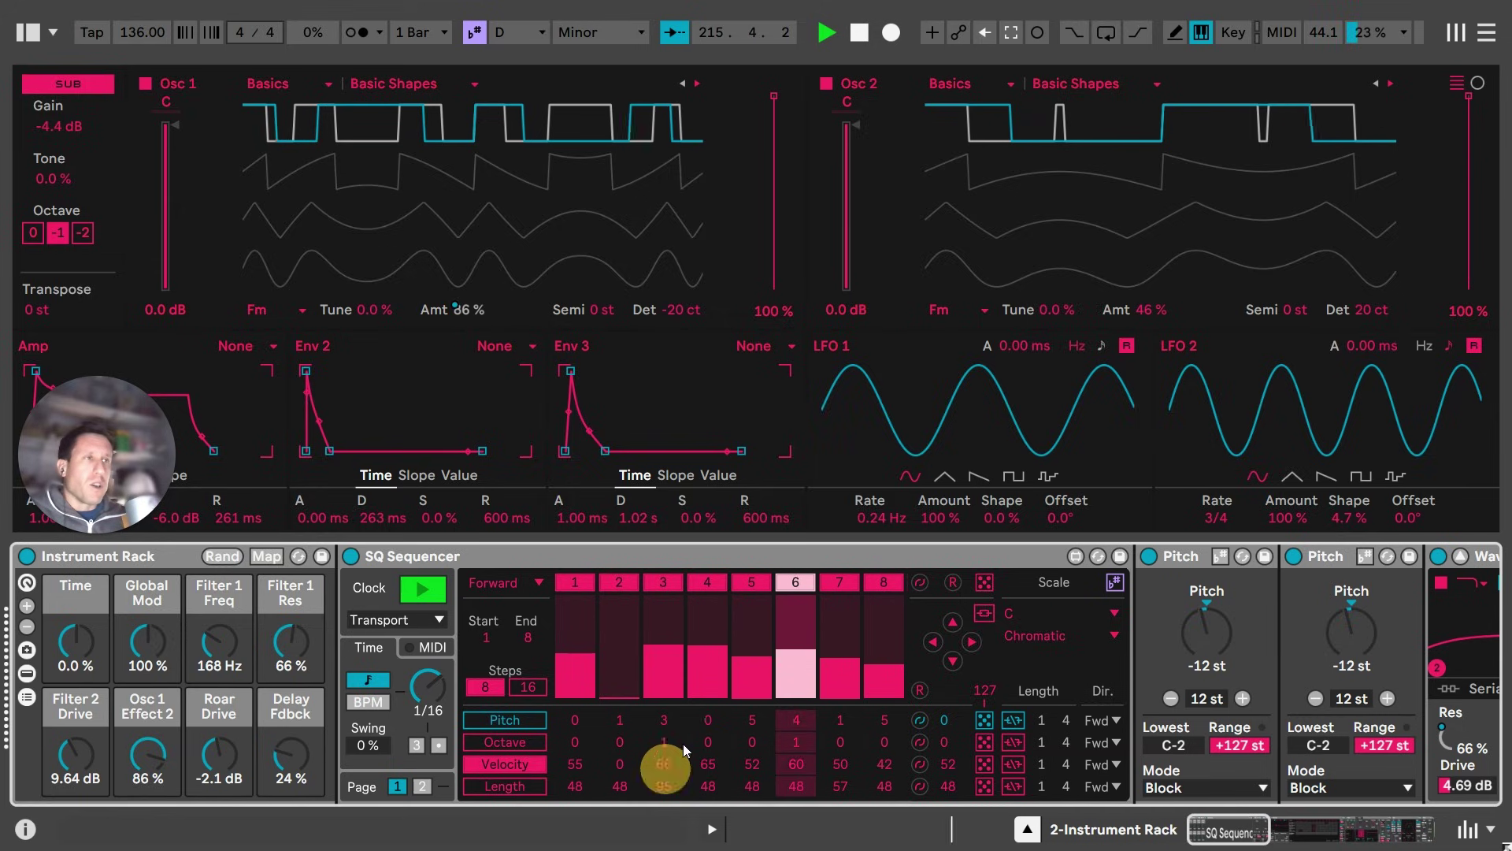
left_click_drag(707, 762, 748, 792)
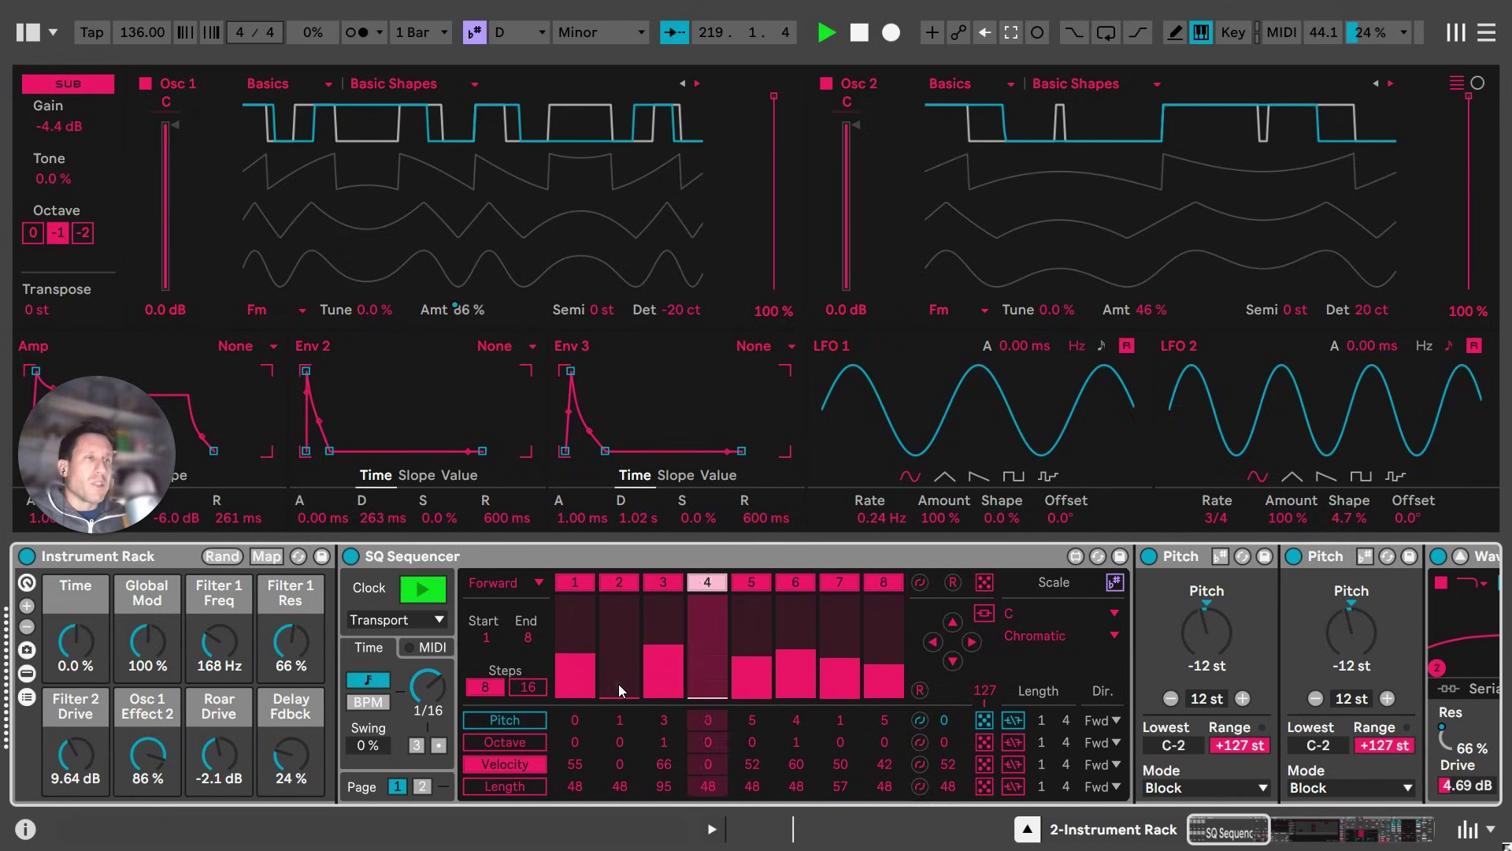
left_click_drag(618, 684, 606, 656)
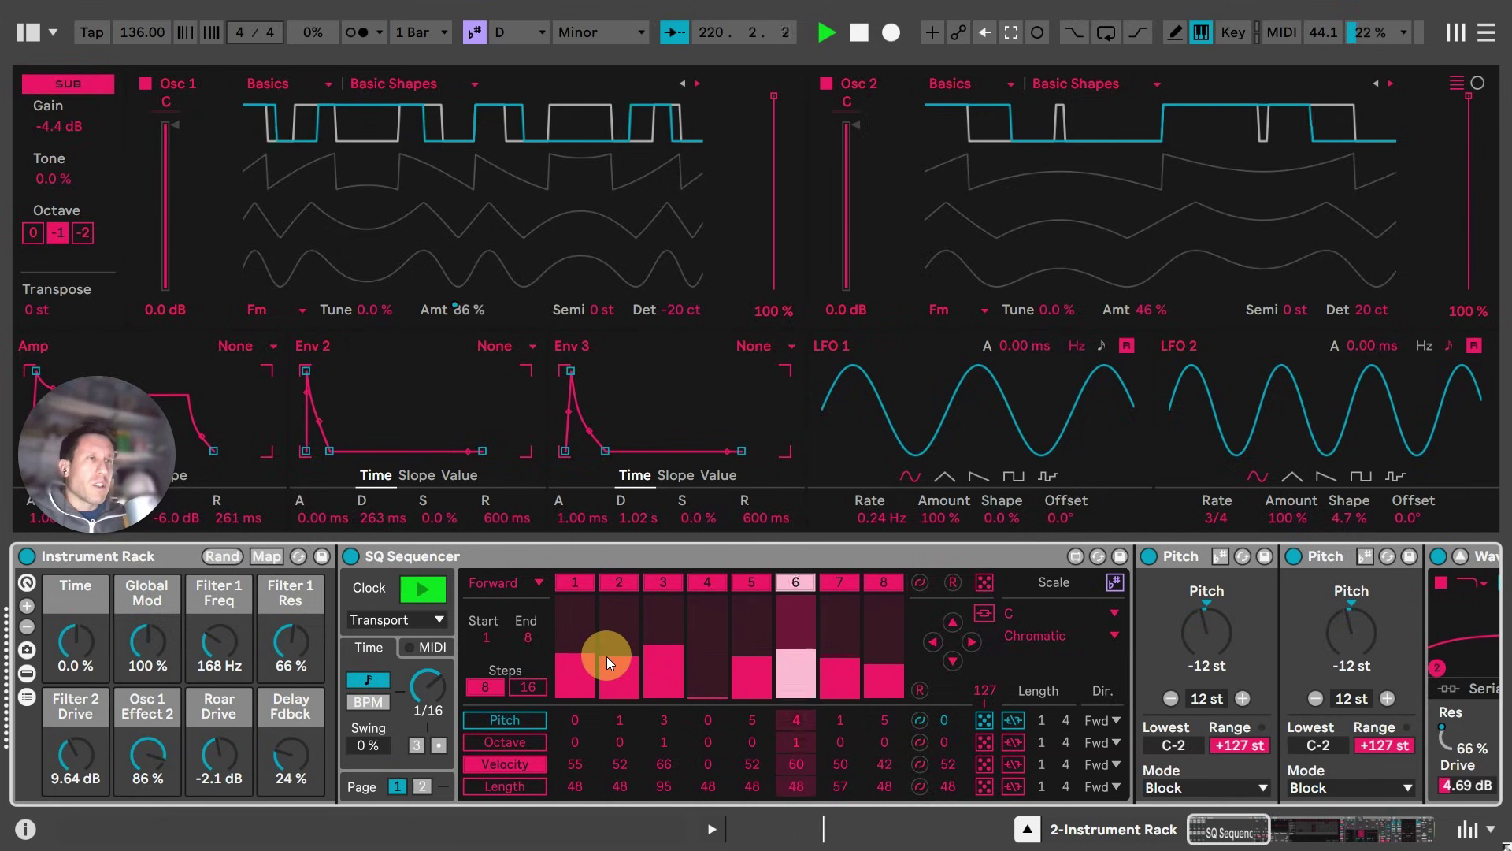
mouse_move(705, 668)
left_mouse_down()
mouse_move(708, 610)
mouse_move(702, 643)
left_mouse_up()
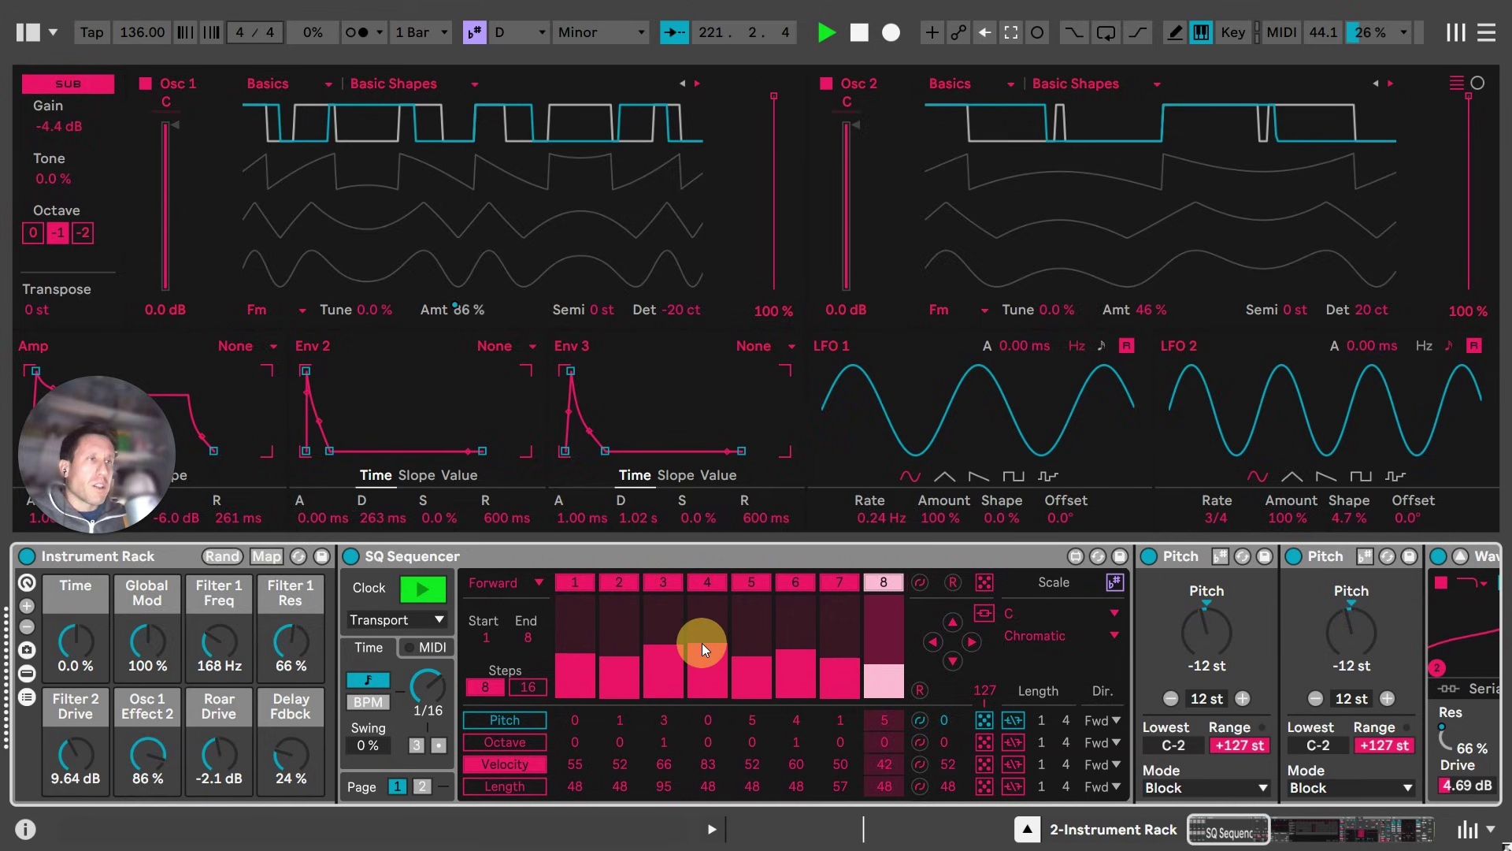
mouse_move(147, 647)
left_mouse_down()
mouse_move(160, 628)
mouse_move(158, 649)
left_mouse_up()
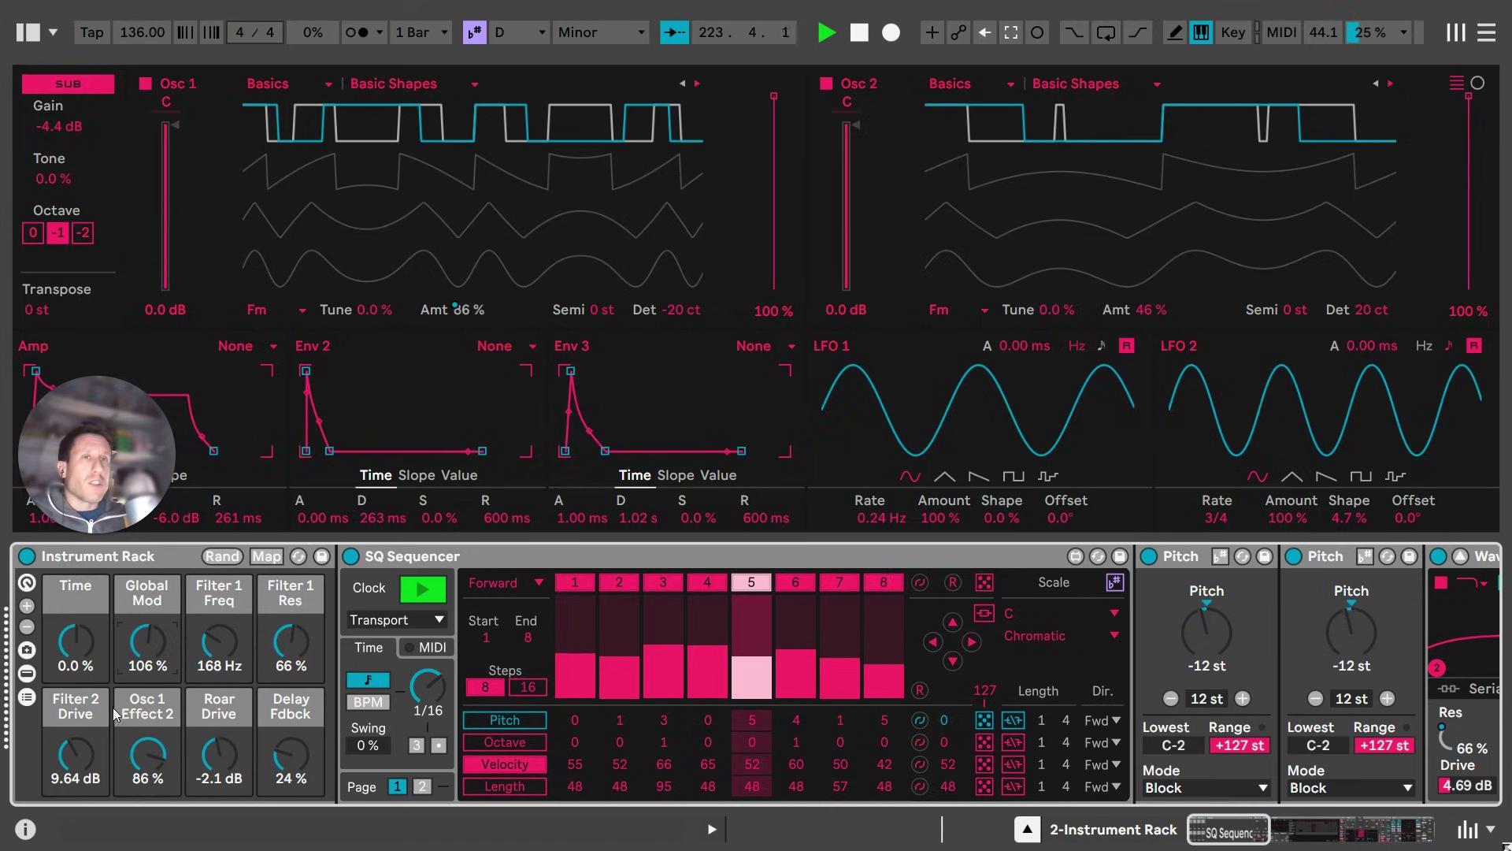
Select SQ Sequencer, then set the Time macro to -23 % and Global Mod to 126 %
left_click(641, 560)
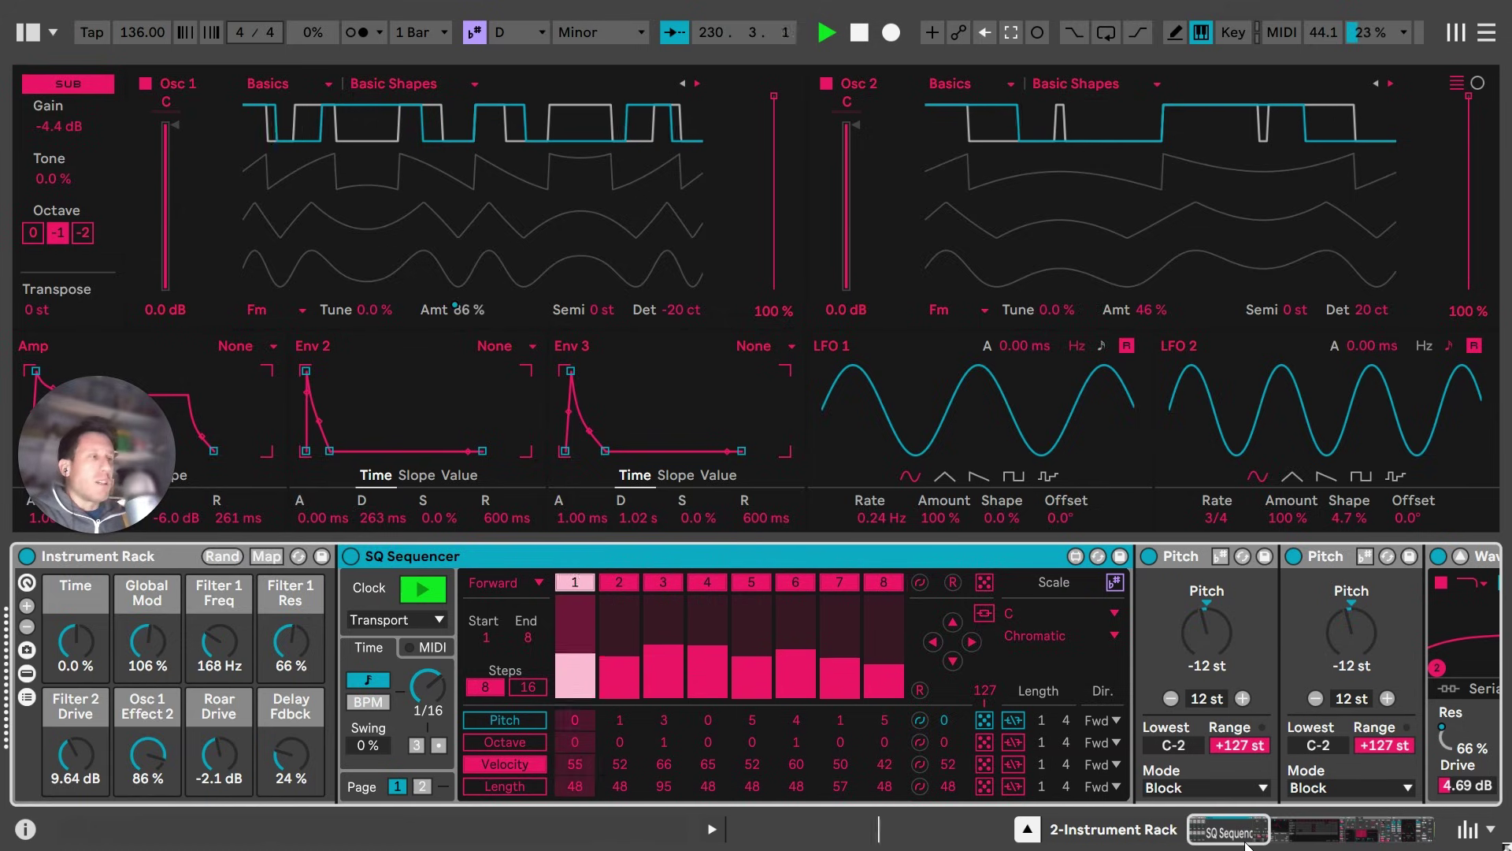
mouse_move(1234, 839)
left_mouse_down()
mouse_move(1406, 837)
mouse_move(1242, 837)
left_mouse_up()
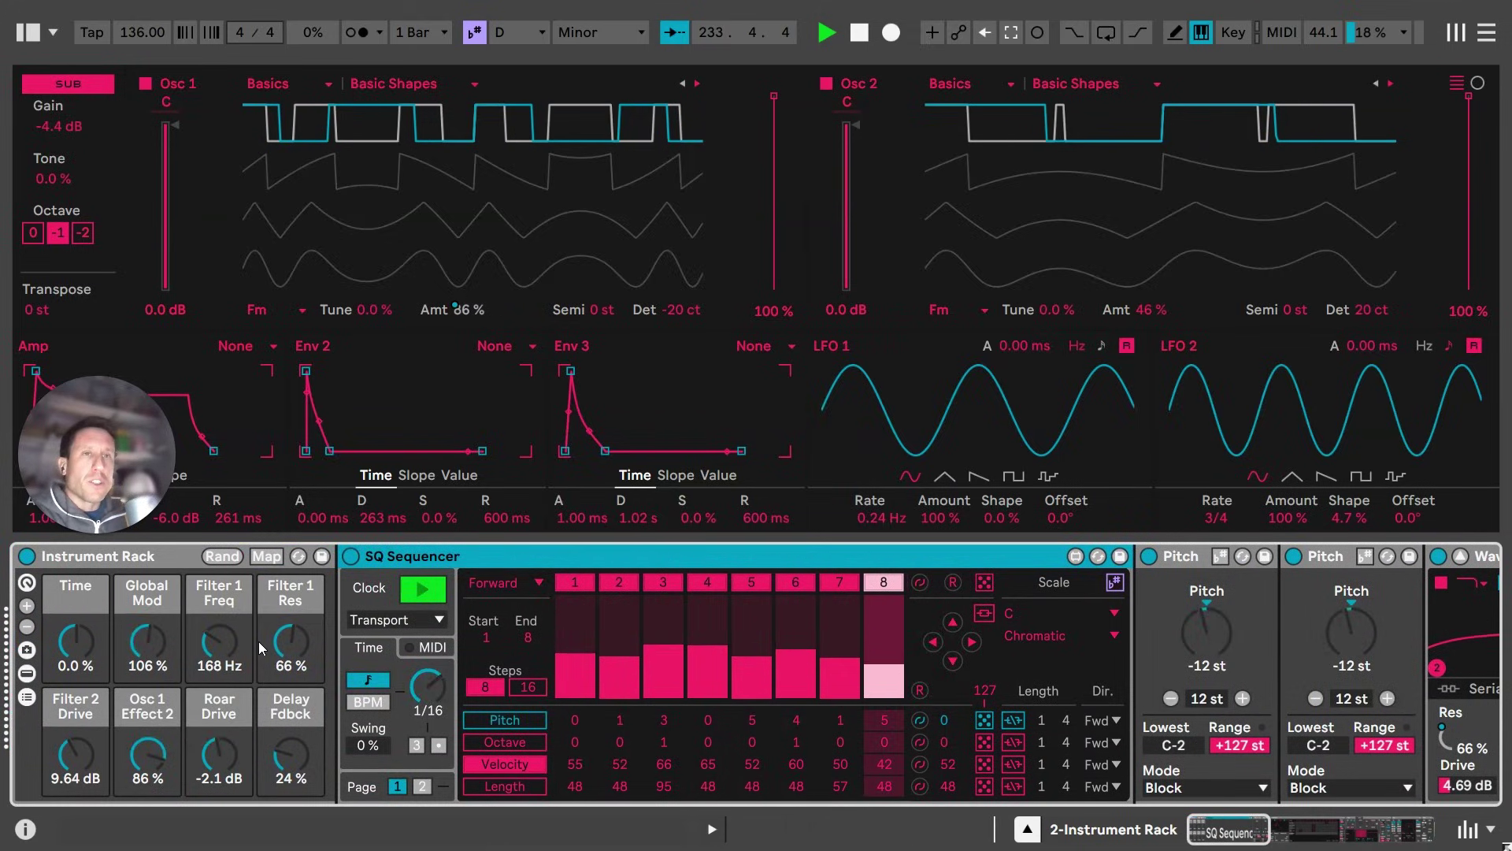
left_click_drag(75, 642, 79, 654)
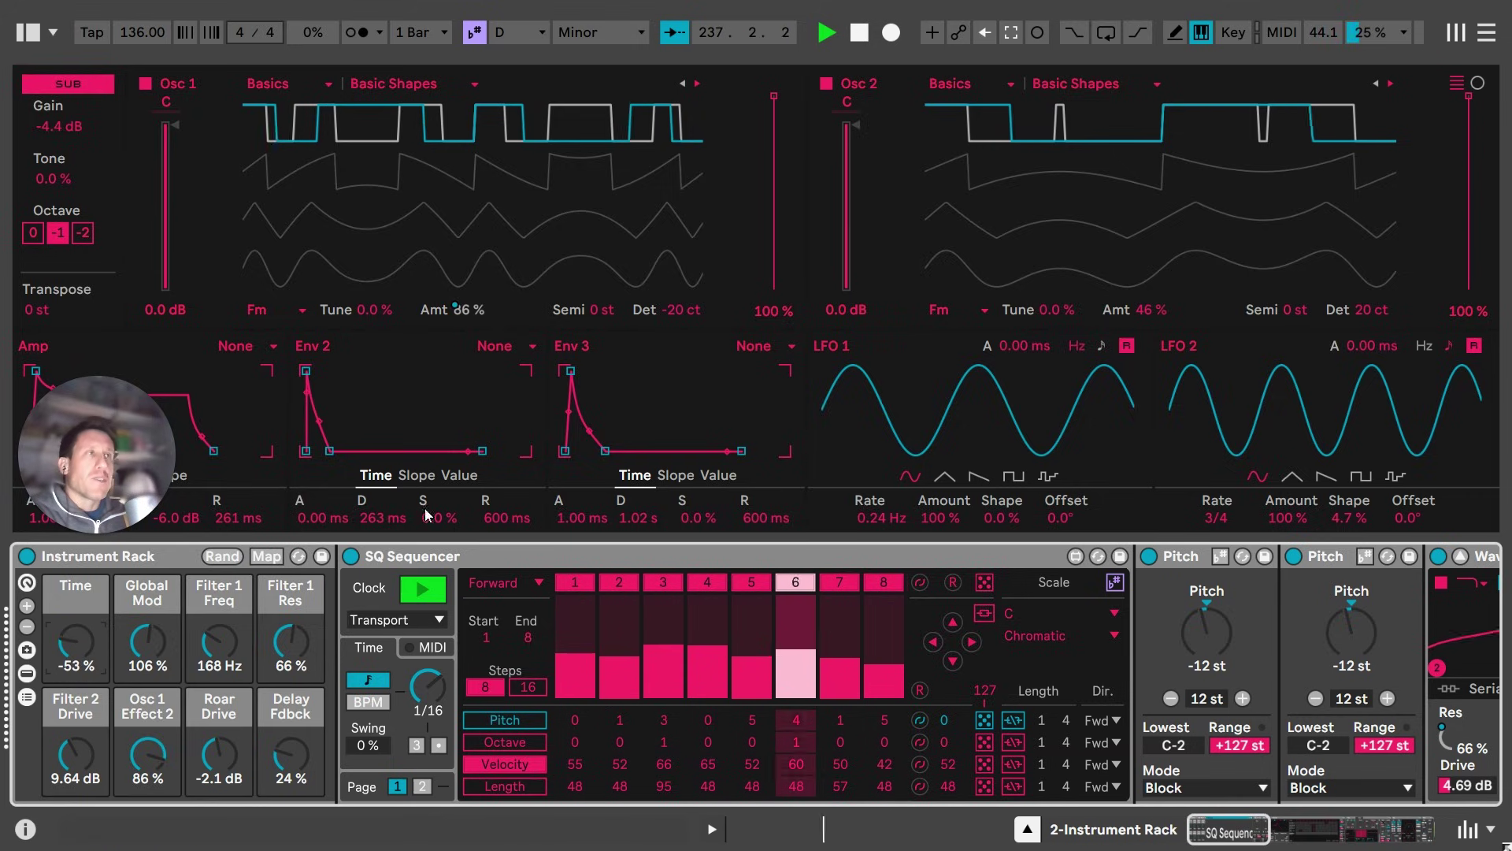
left_click_drag(84, 649, 90, 647)
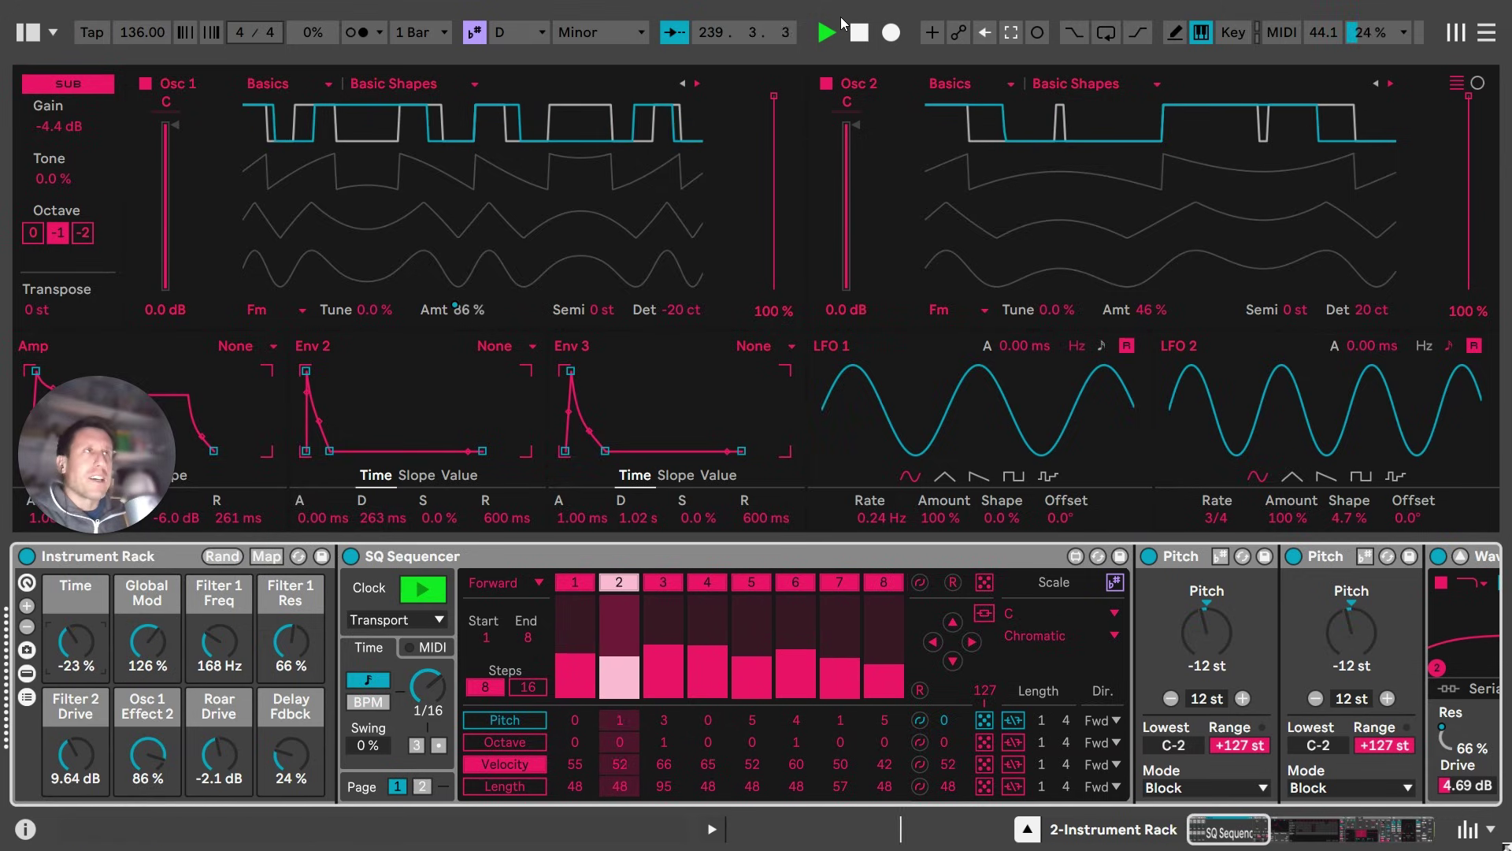